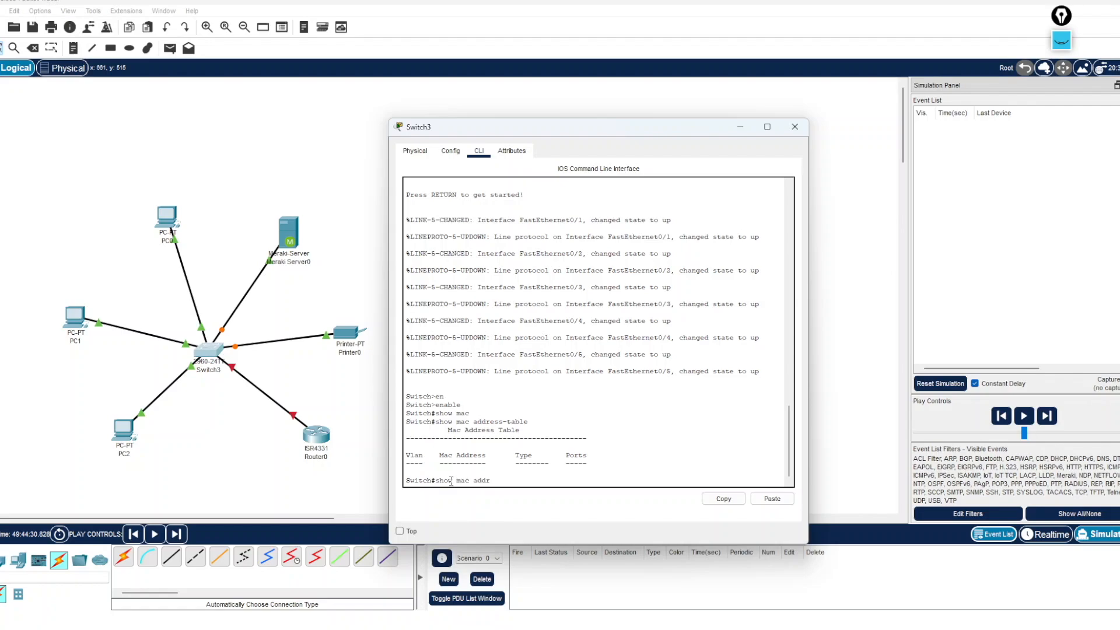
Display the MAC address table in Switch3's command line with show mac address-table and close the switch window
{"action": "key", "text": "Tab"}
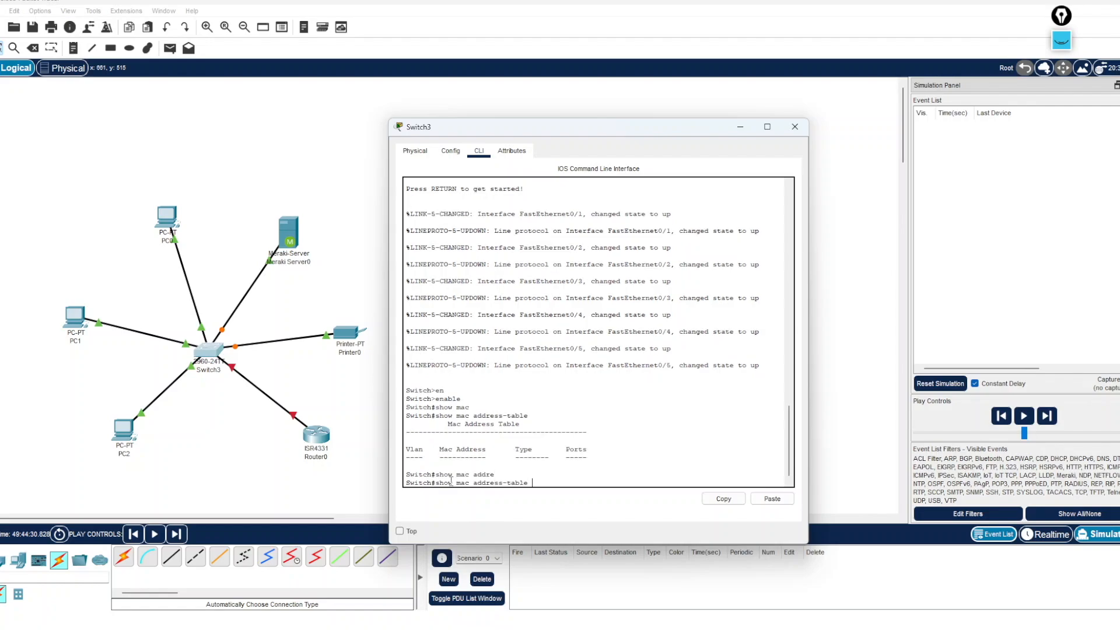
{"action": "key", "text": "Return"}
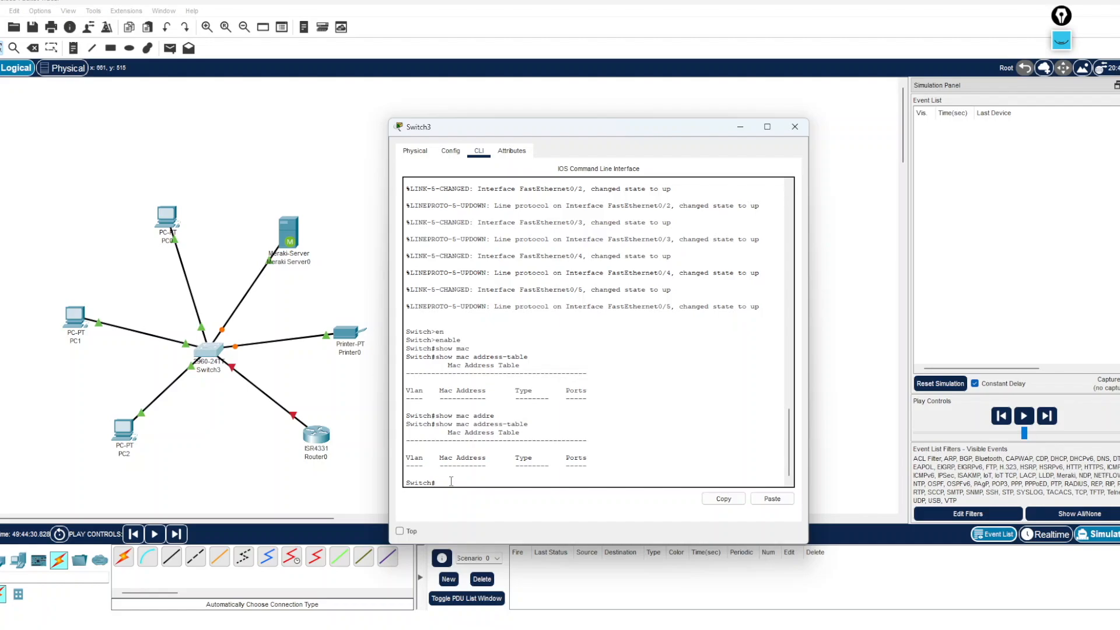
{"action": "left_click_drag", "start_coordinate": [588, 129], "coordinate": [654, 103]}
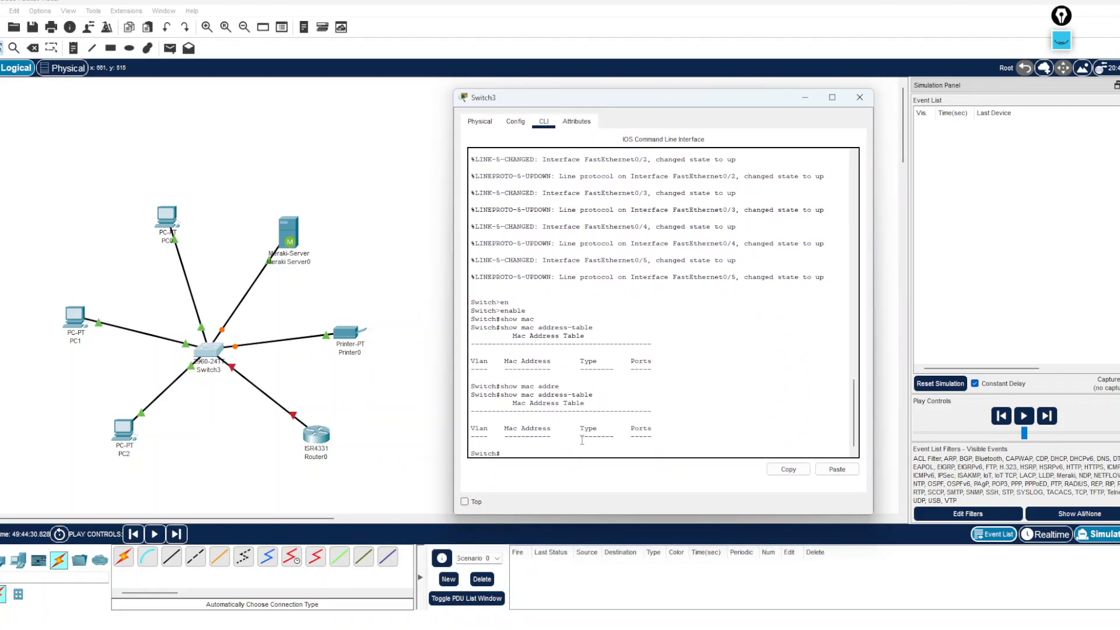
{"action": "left_click", "coordinate": [859, 99]}
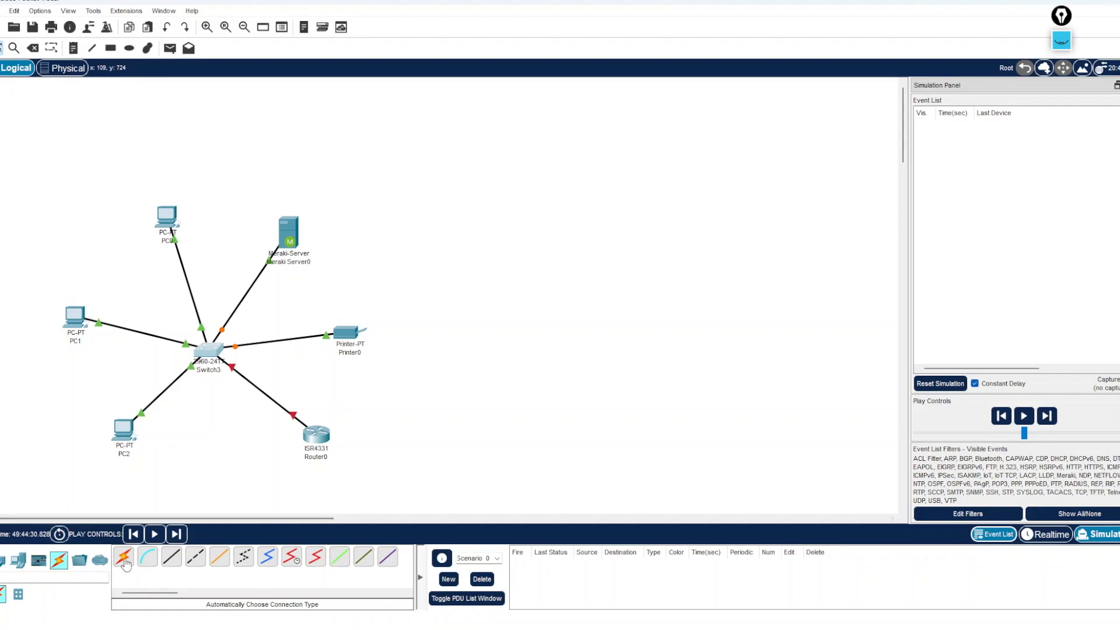
Connect PC0's RS 232 port to Switch3's Console port with a console cable
{"action": "left_click", "coordinate": [146, 564]}
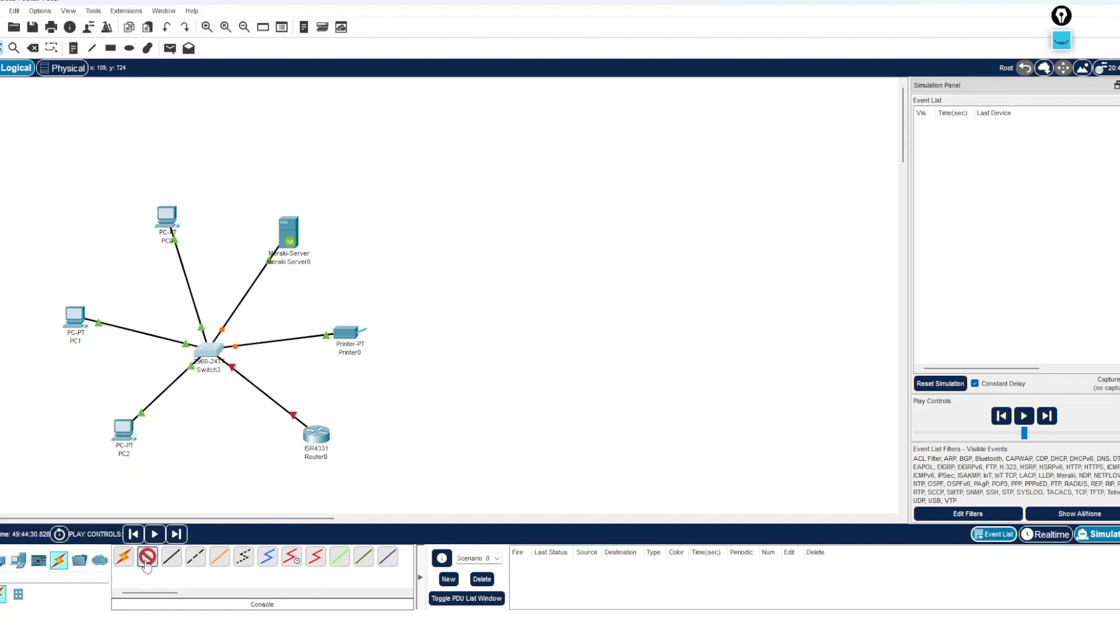
{"action": "left_click", "coordinate": [168, 221]}
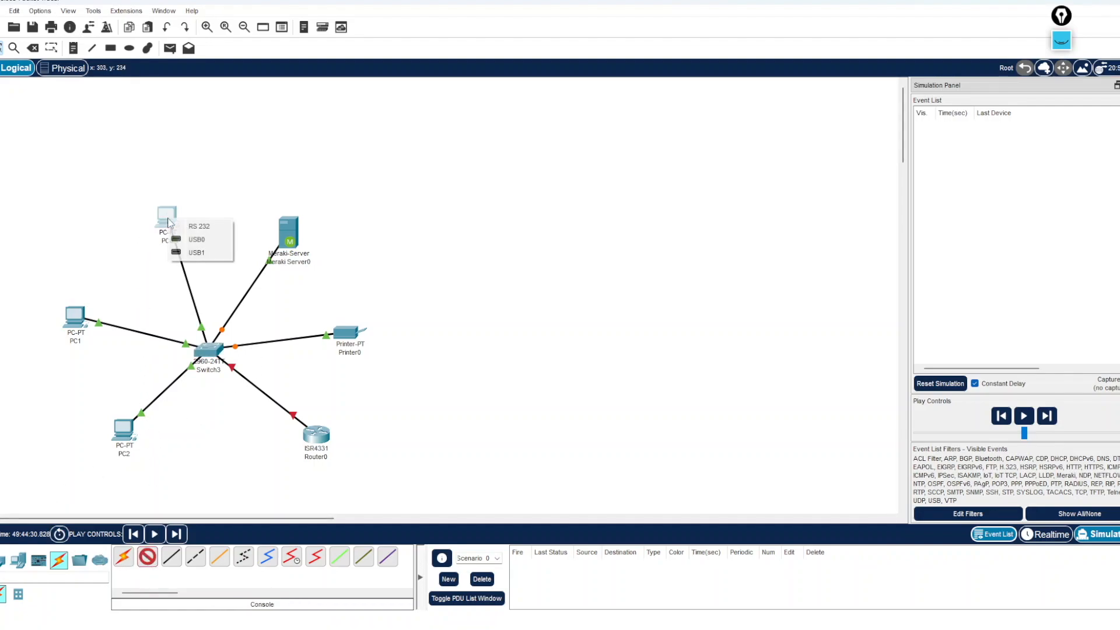
{"action": "left_click", "coordinate": [198, 227]}
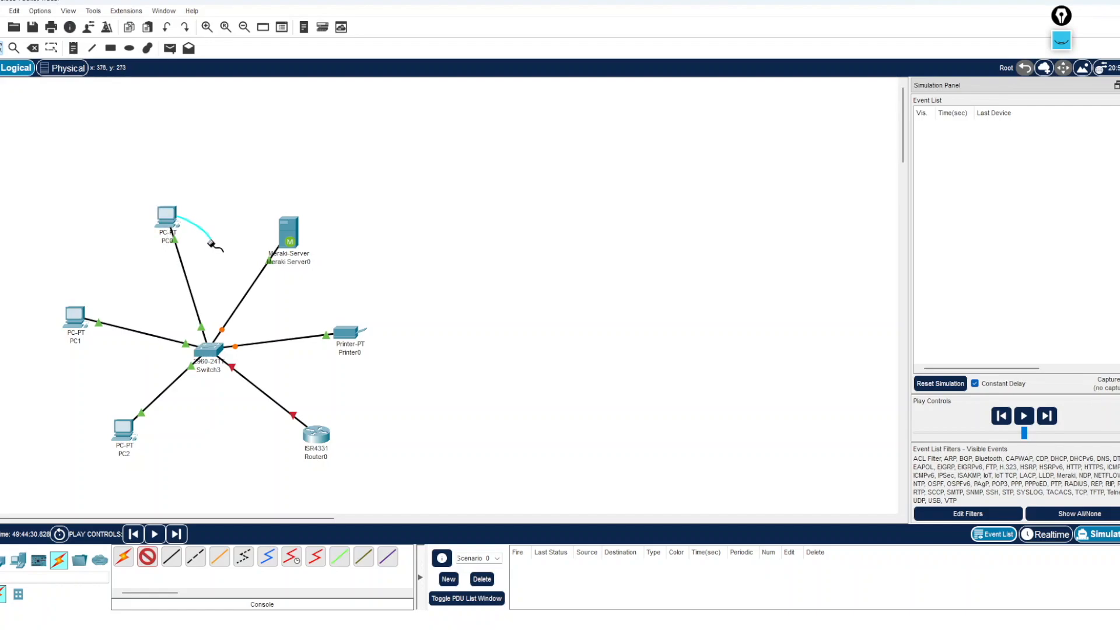
{"action": "left_click", "coordinate": [208, 352]}
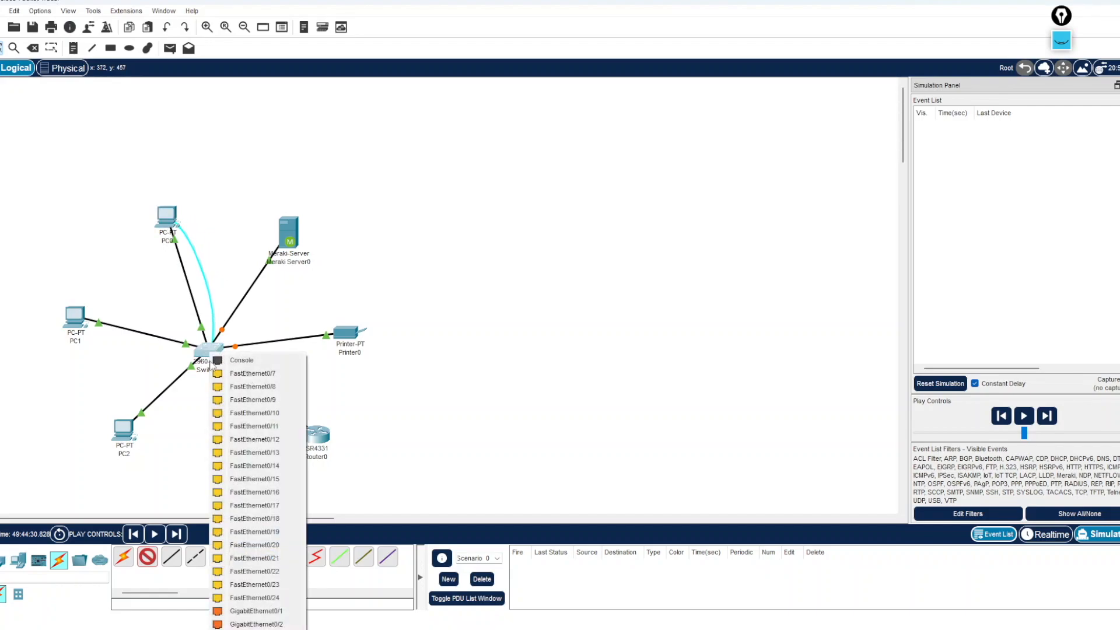
{"action": "left_click", "coordinate": [241, 361]}
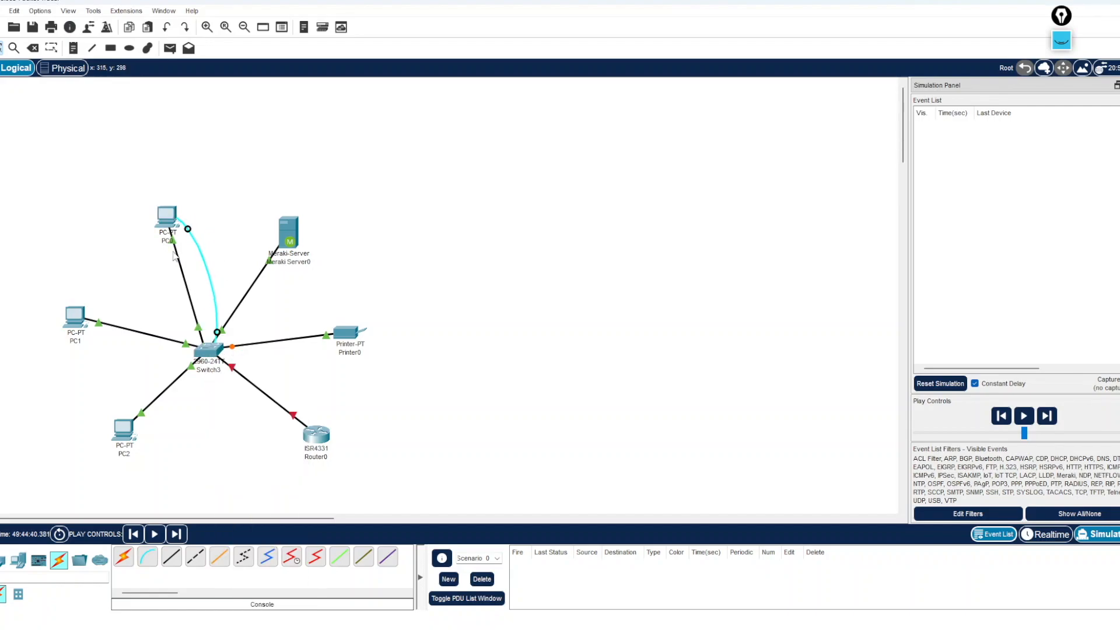
Open a terminal session on PC0 to Switch3 using the default serial settings
{"action": "left_click", "coordinate": [168, 217]}
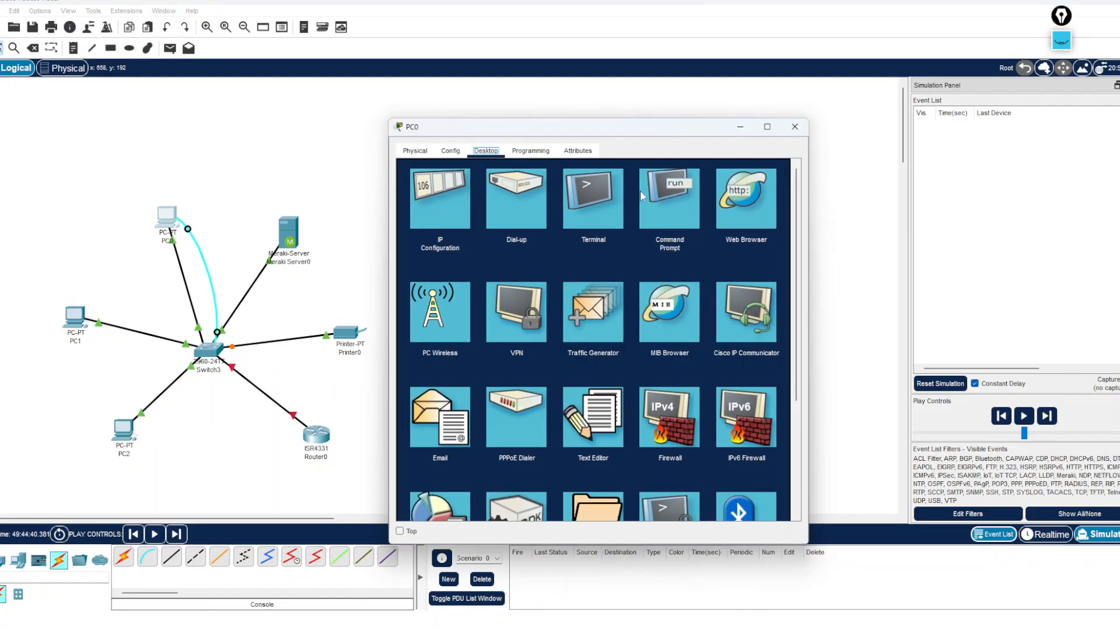
{"action": "left_click", "coordinate": [576, 203]}
{"action": "left_click", "coordinate": [751, 283]}
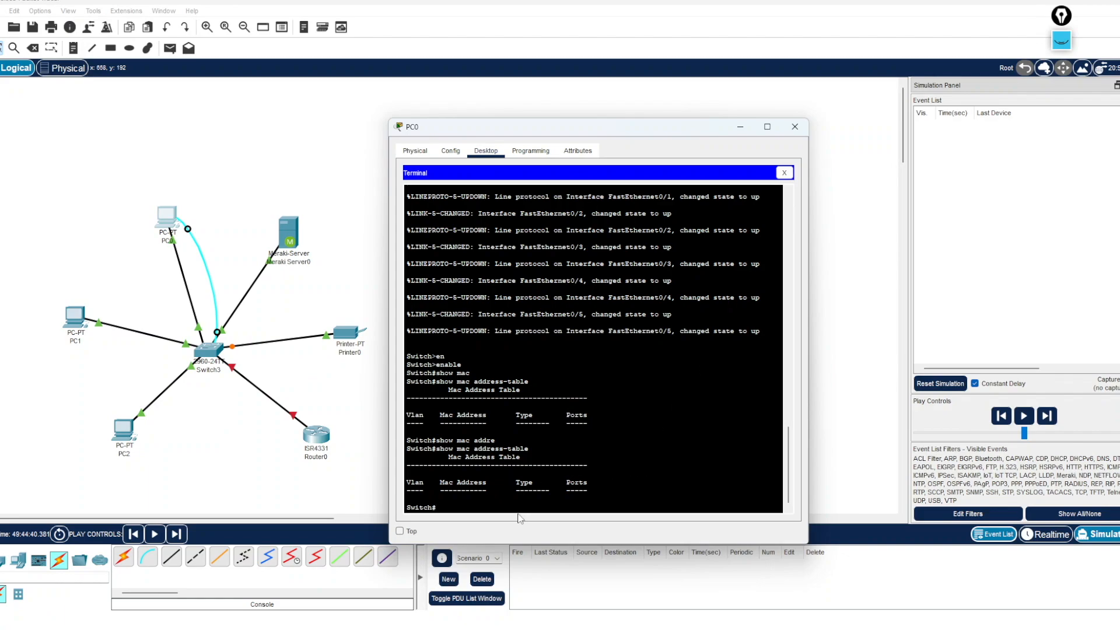
Run show mac address-table on the switch through PC0's terminal and close the PC0 window
{"action": "type", "text": "w"}
{"action": "key", "text": "Tab"}
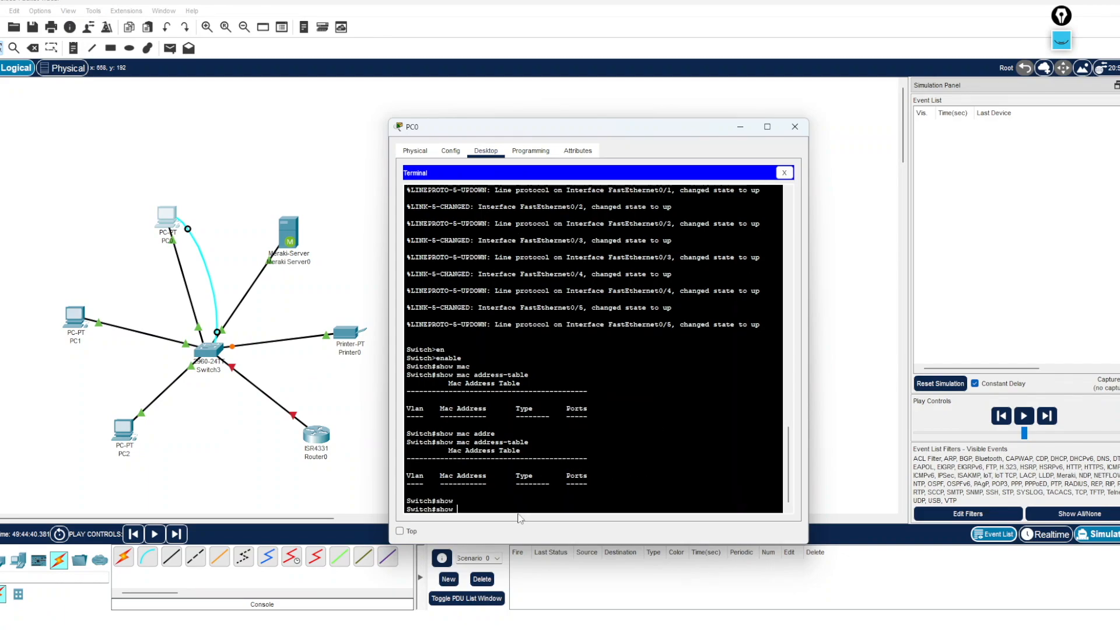
{"action": "key", "text": "BackSpace"}
{"action": "key", "text": "BackSpace"}
{"action": "key", "text": "BackSpace"}
{"action": "type", "text": "mac"}
{"action": "key", "text": "Tab"}
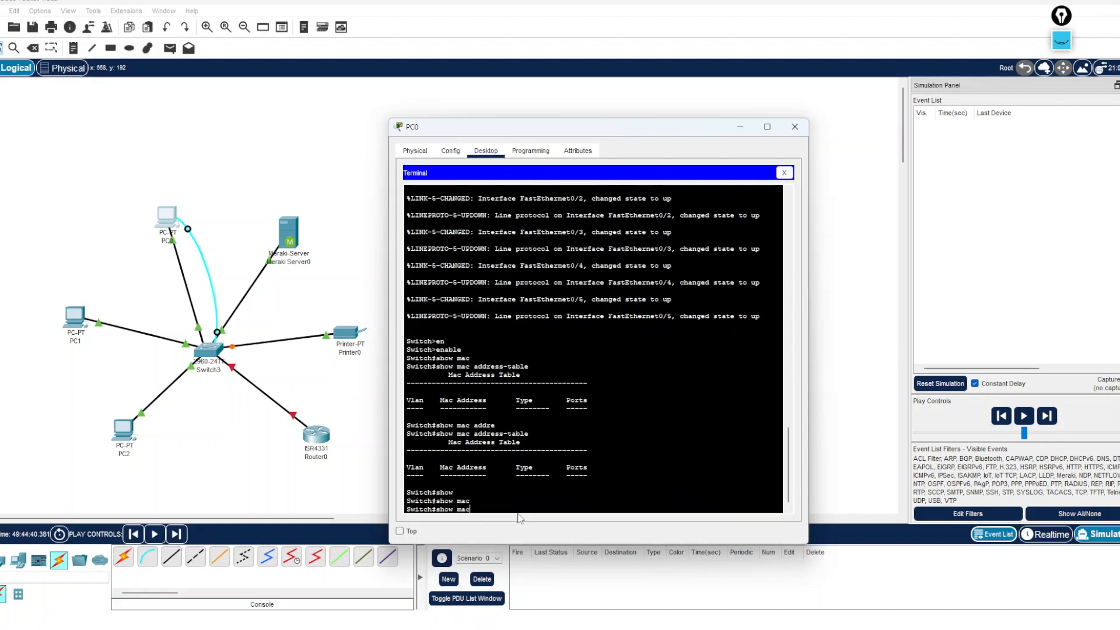
{"action": "type", "text": "add"}
{"action": "key", "text": "Tab"}
{"action": "key", "text": "Return"}
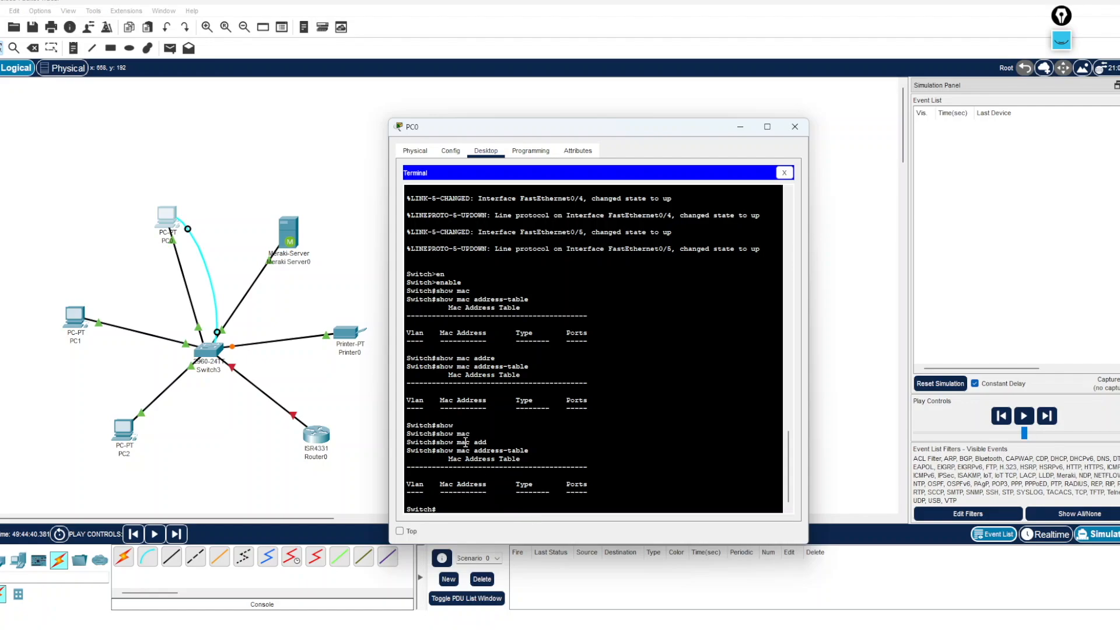
{"action": "left_click_drag", "start_coordinate": [586, 126], "coordinate": [679, 92]}
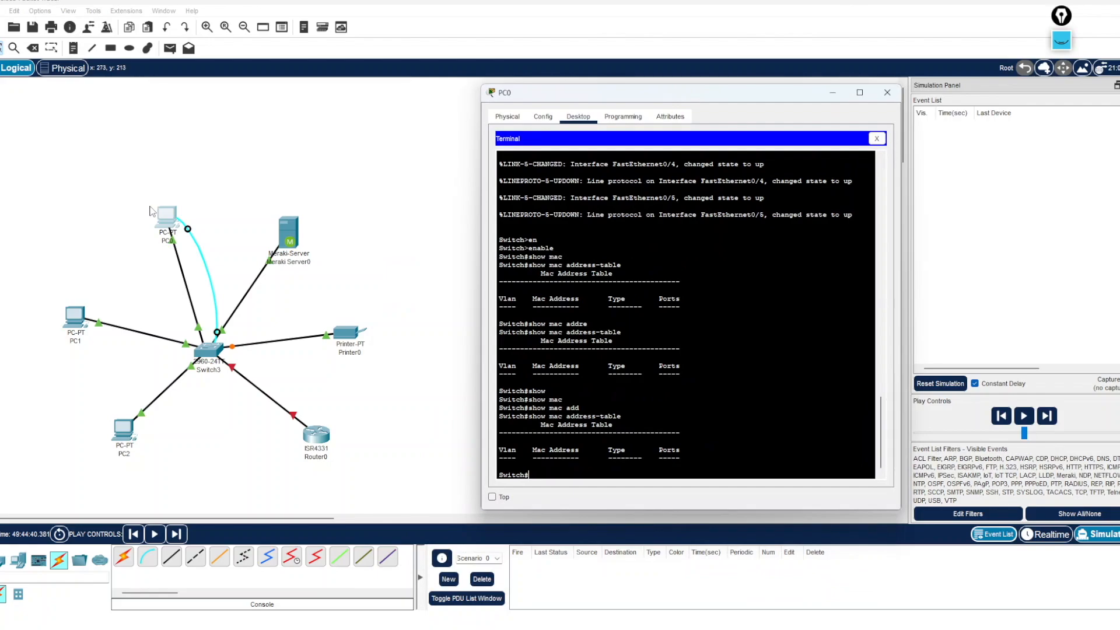
{"action": "left_click", "coordinate": [887, 93]}
Check the IPv4 address in Meraki Server0's FastEthernet0 settings and close the server window
{"action": "left_click", "coordinate": [295, 232]}
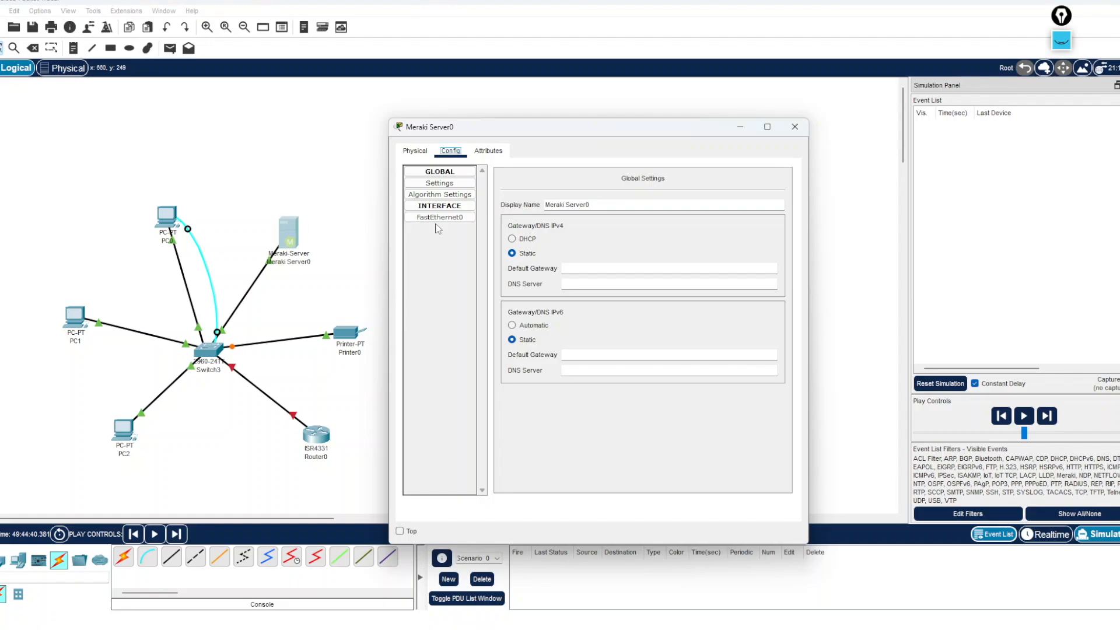
{"action": "left_click", "coordinate": [442, 218]}
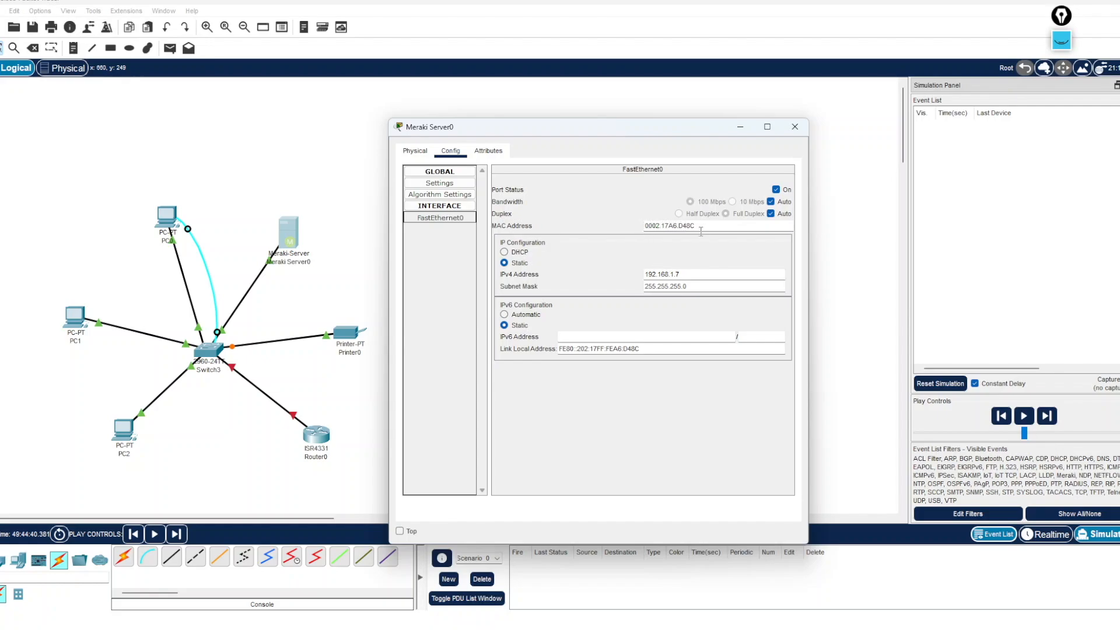
{"action": "left_click", "coordinate": [794, 126]}
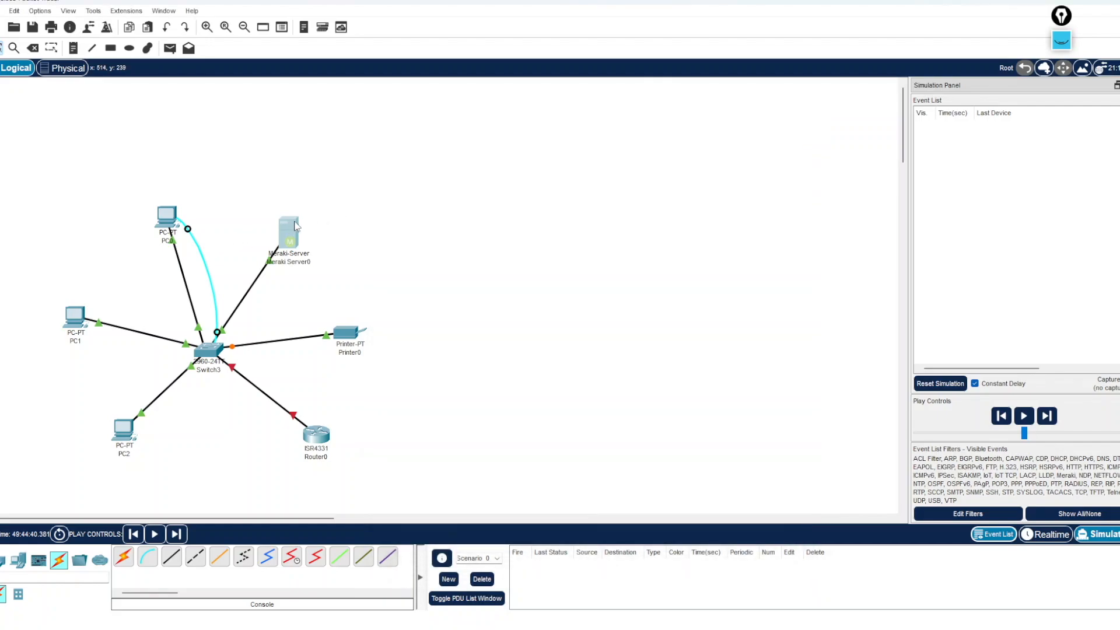
Ping 192.168.1.7 from PC0's Command Prompt, below a run of blank prompt lines, and move the window clear of the topology
{"action": "left_click", "coordinate": [168, 217]}
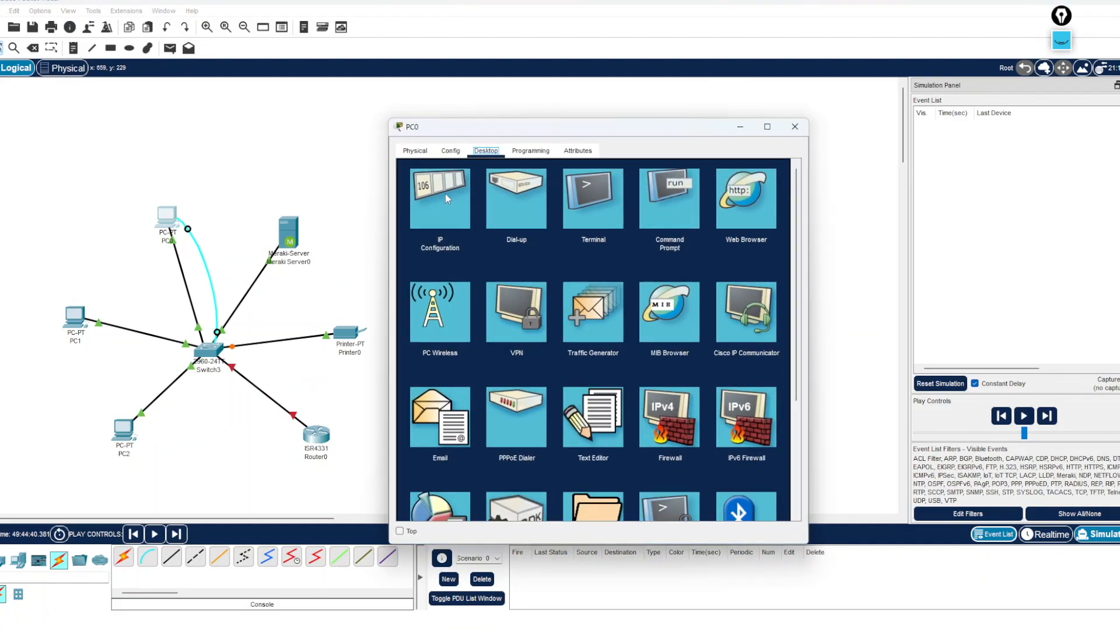
{"action": "left_click", "coordinate": [652, 201]}
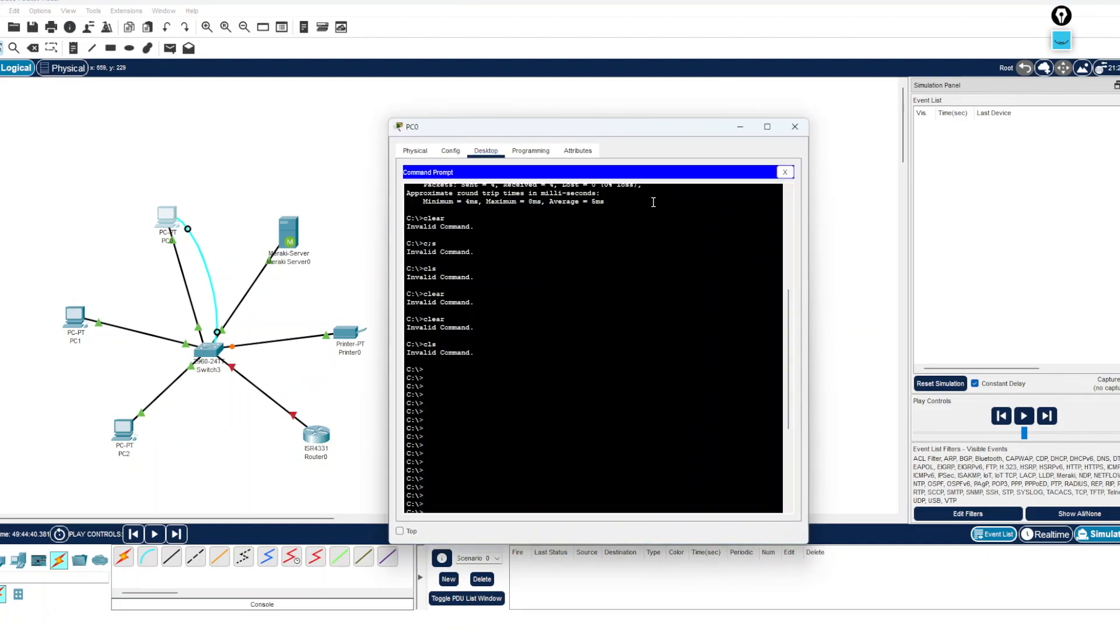
{"action": "key", "text": "Return"}
{"action": "key", "text": "Return"}
{"action": "key", "text": "Return"}
{"action": "key", "text": "Return"}
{"action": "key", "text": "Return"}
{"action": "key", "text": "Return"}
{"action": "key", "text": "Return"}
{"action": "key", "text": "Return"}
{"action": "key", "text": "Return"}
{"action": "key", "text": "Return"}
{"action": "key", "text": "Return"}
{"action": "key", "text": "Return"}
{"action": "key", "text": "Return"}
{"action": "key", "text": "Return"}
{"action": "key", "text": "Return"}
{"action": "key", "text": "Return"}
{"action": "key", "text": "Return"}
{"action": "key", "text": "Return"}
{"action": "key", "text": "Return"}
{"action": "key", "text": "Return"}
{"action": "type", "text": "ping 192.168.1.7"}
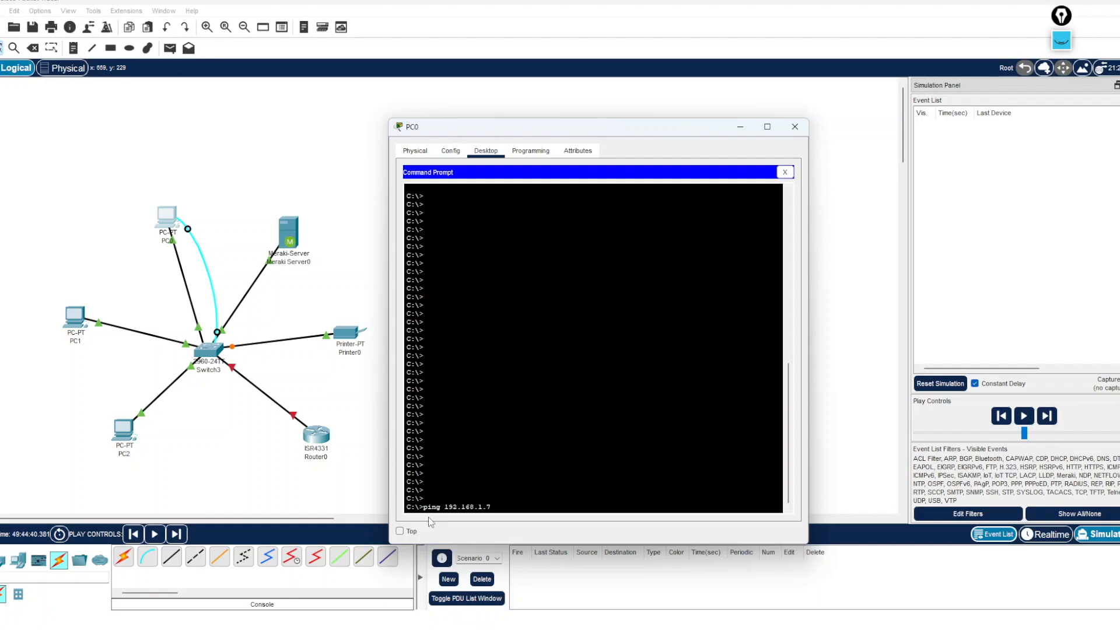
{"action": "key", "text": "Return"}
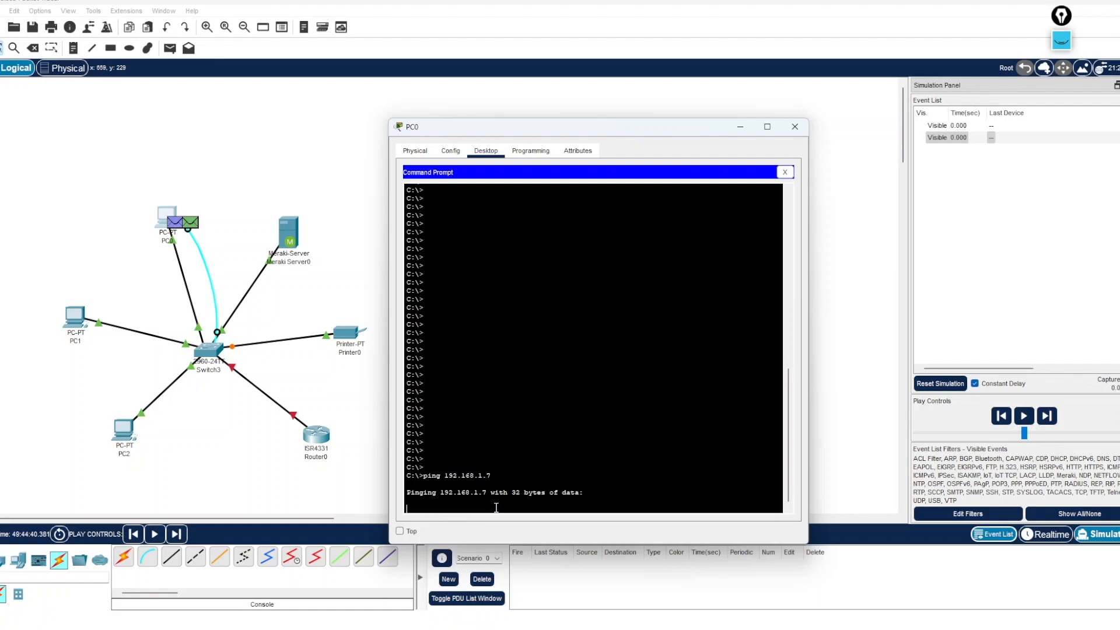
{"action": "left_click_drag", "start_coordinate": [685, 135], "coordinate": [757, 98]}
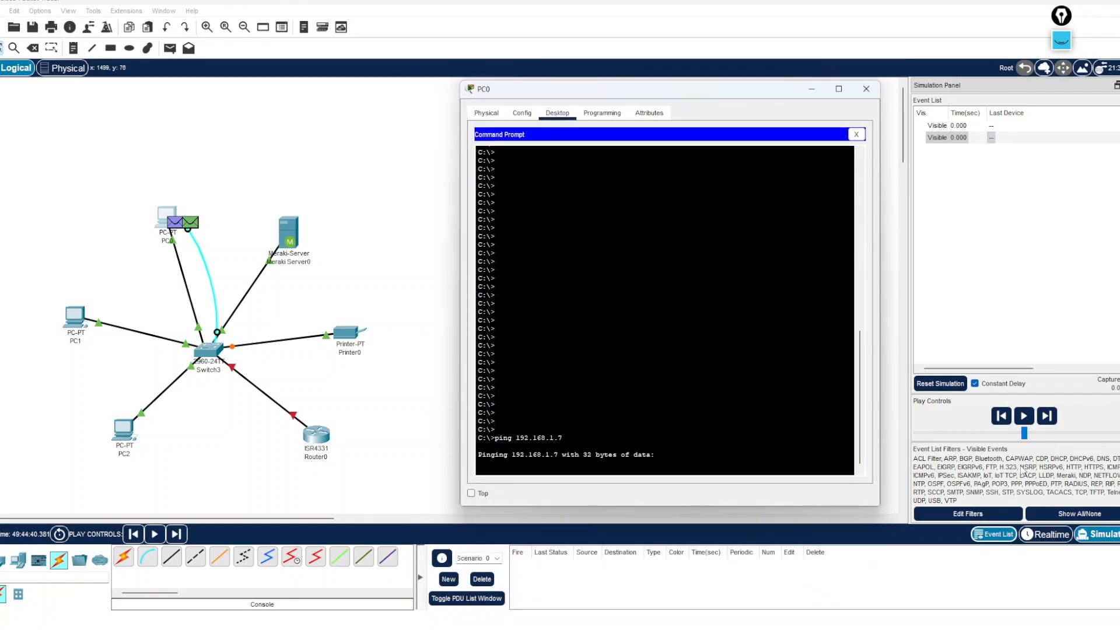
Run the simulation in stages, pausing with the ARP request at Switch3 and again at PC1, PC2 and Meraki Server0
{"action": "left_click", "coordinate": [1023, 416]}
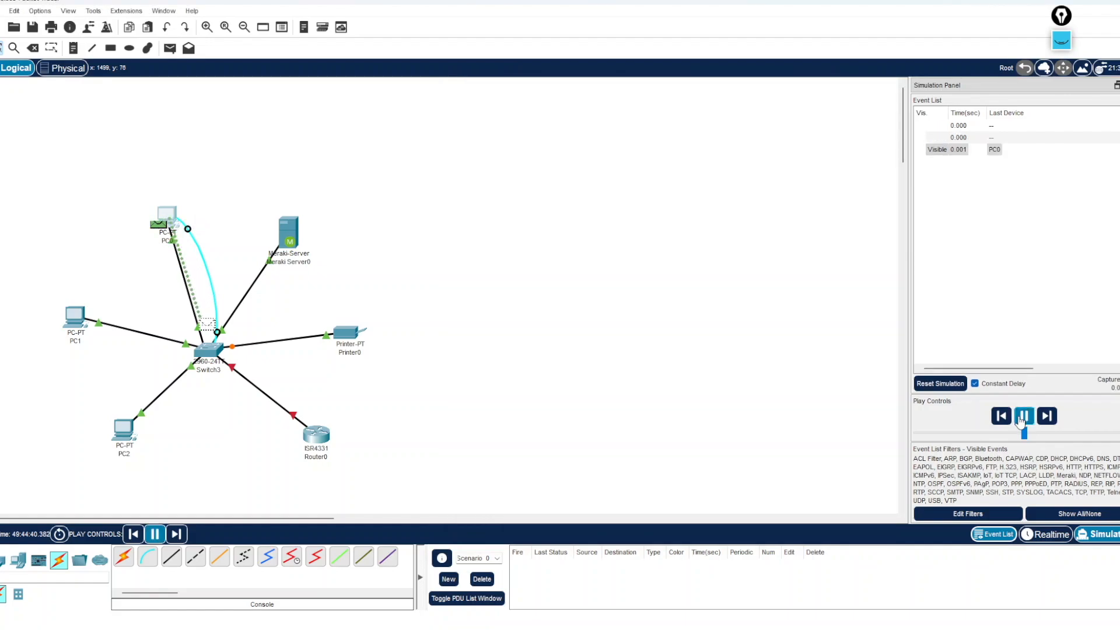
{"action": "left_click", "coordinate": [1023, 416]}
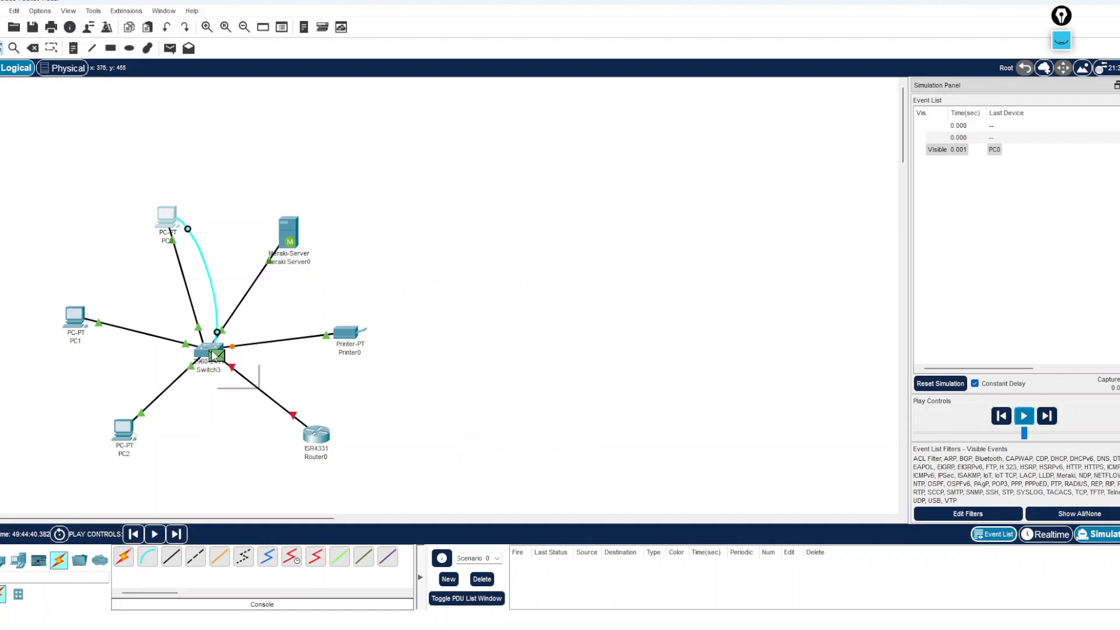
{"action": "mouse_move", "coordinate": [214, 357]}
{"action": "left_click", "coordinate": [1025, 416]}
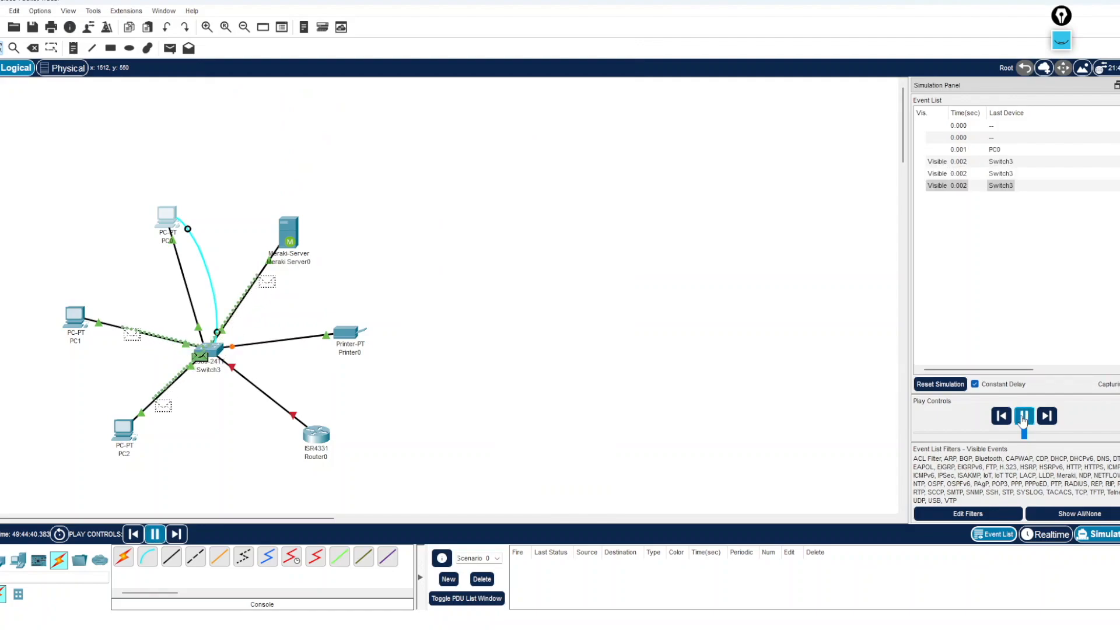
{"action": "left_click", "coordinate": [1026, 417]}
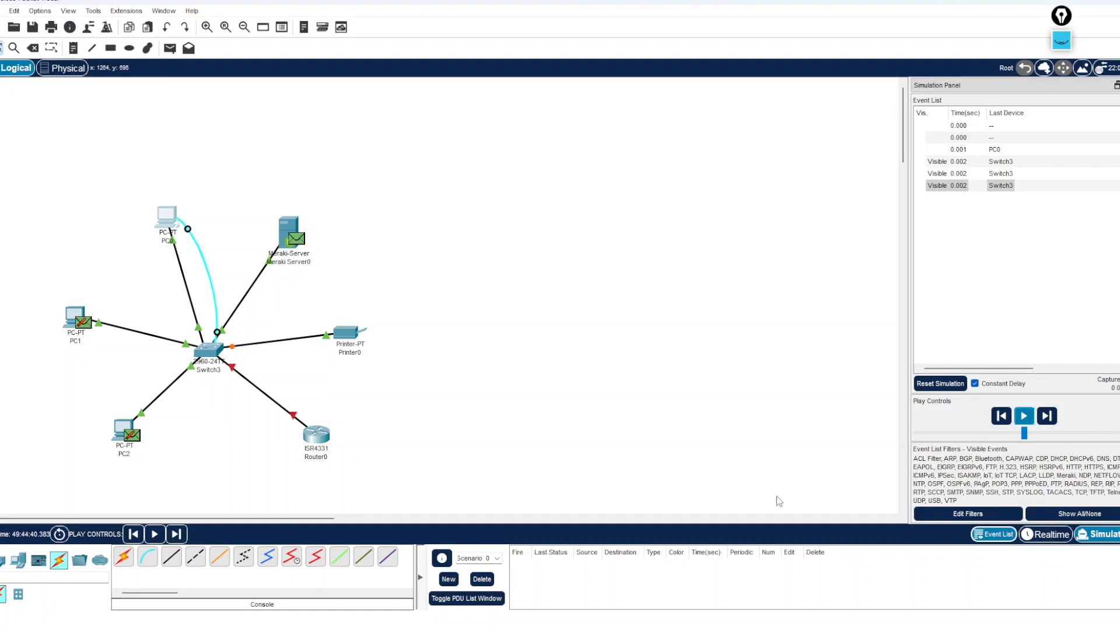
Advance the simulation until Meraki Server0's ARP reply travels through Switch3 back to PC0, pausing at the switch
{"action": "left_click", "coordinate": [1025, 419]}
{"action": "left_click", "coordinate": [1026, 422]}
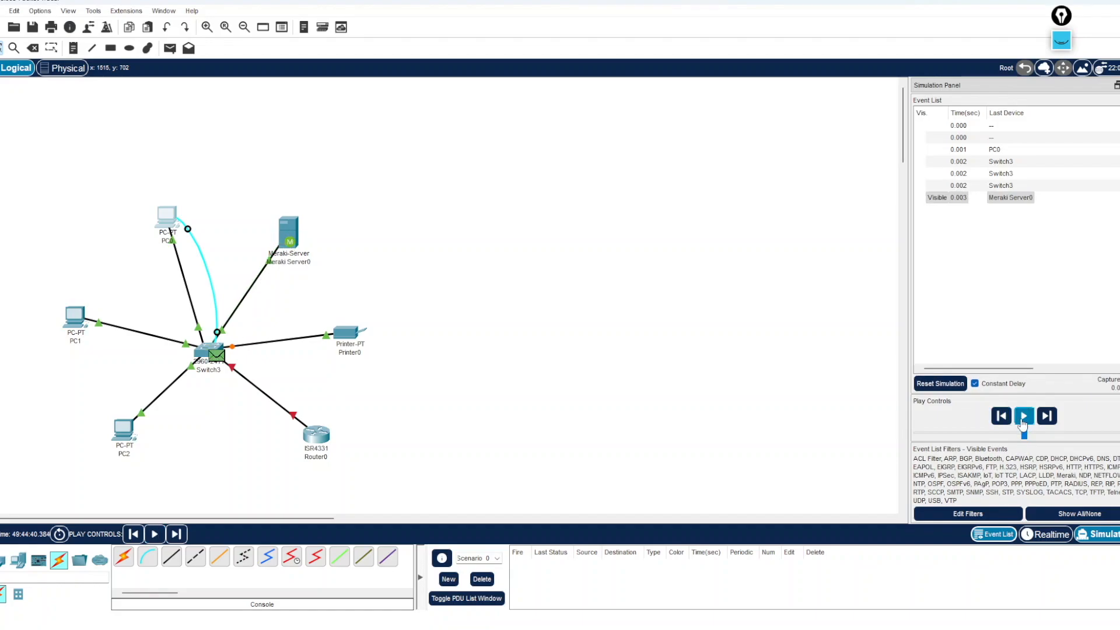
{"action": "left_click", "coordinate": [1024, 416]}
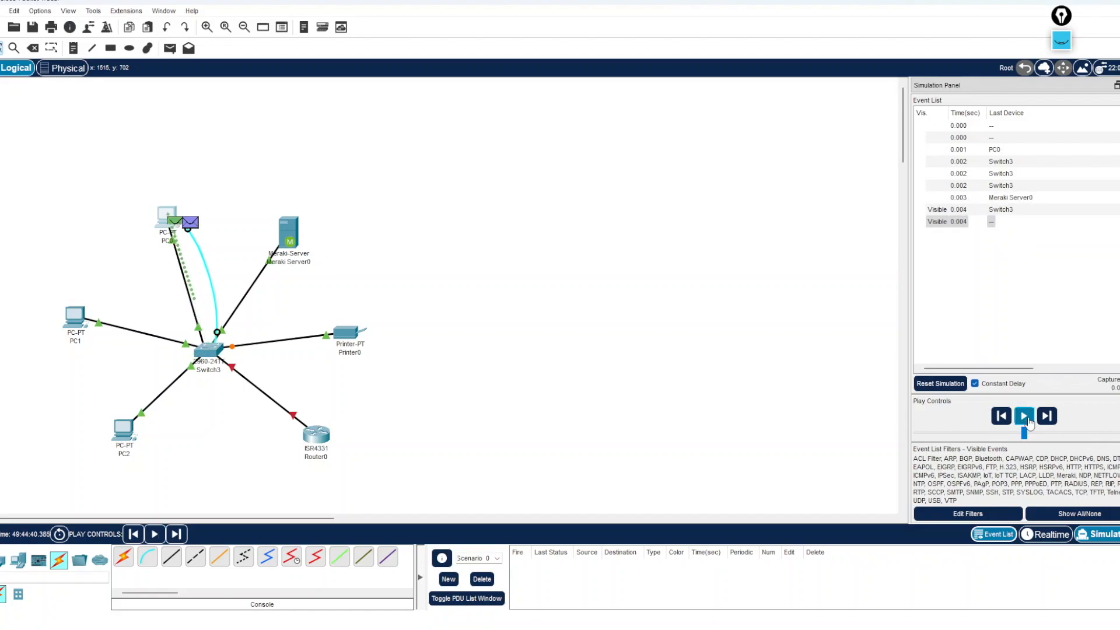
Inspect the OSI layer details of the ARP packet received at PC0 and close the PDU information
{"action": "mouse_move", "coordinate": [168, 226]}
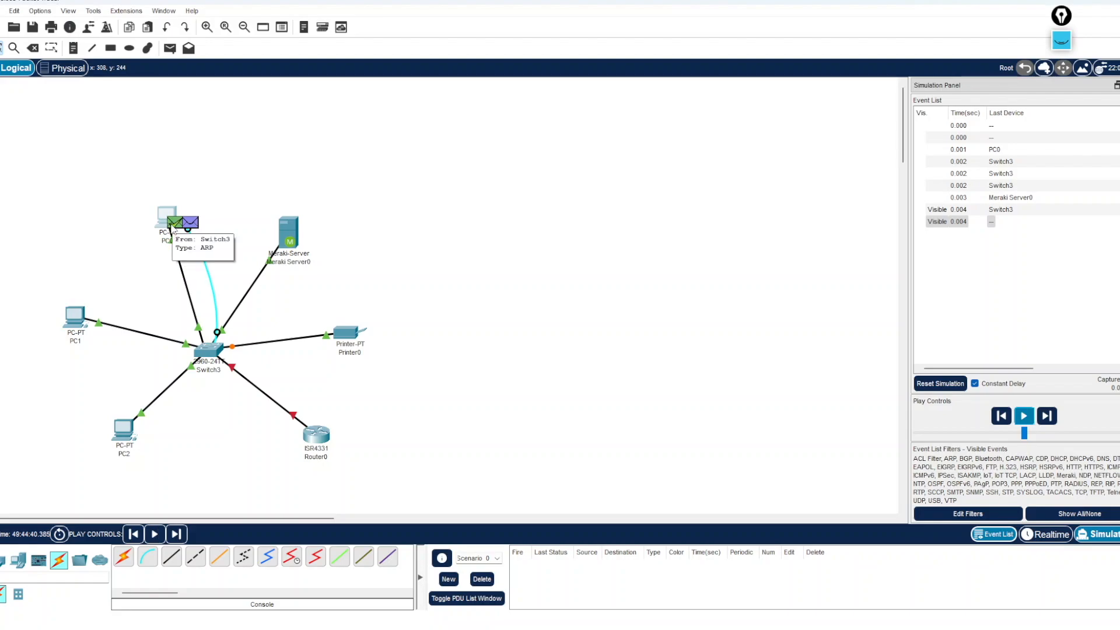
{"action": "left_click", "coordinate": [171, 225]}
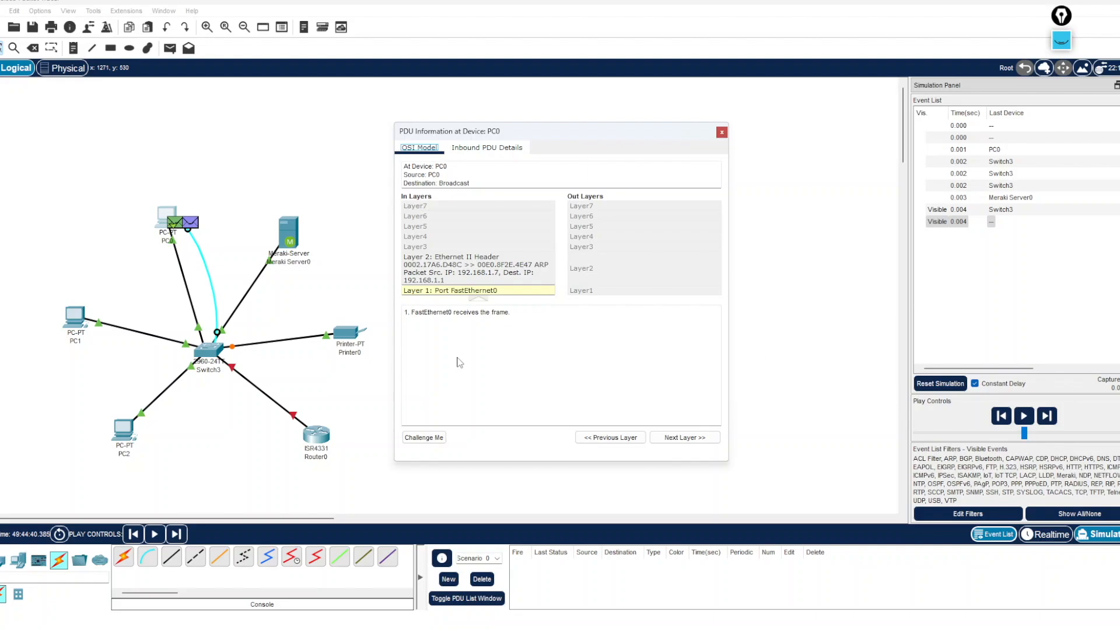
{"action": "left_click", "coordinate": [721, 133]}
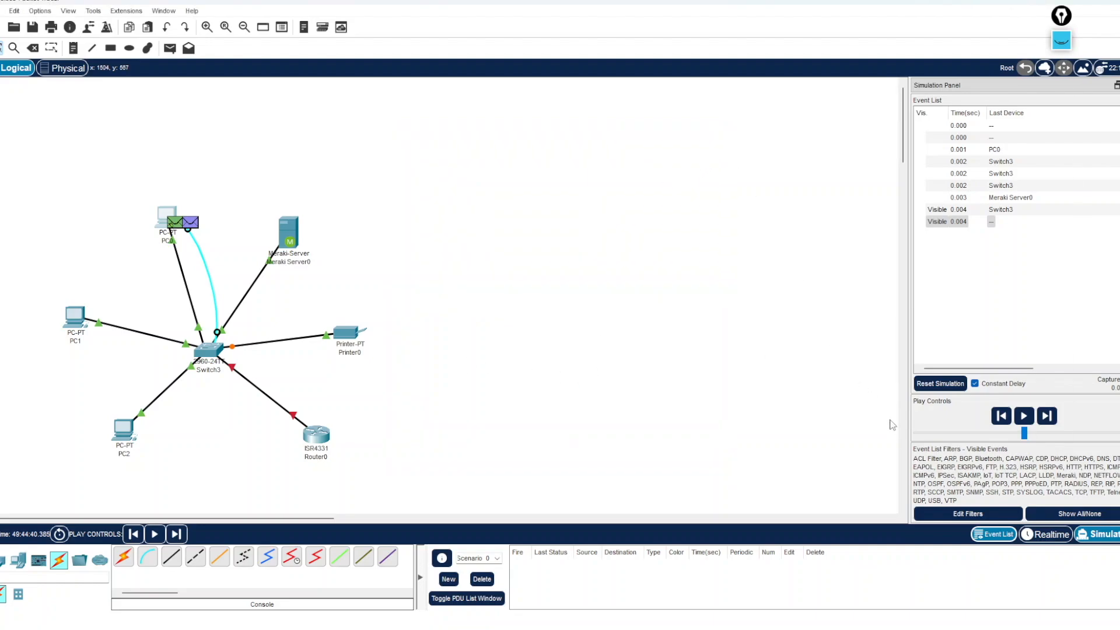
Reopen PC0's device window, close the Command Prompt and open the Terminal session to the switch
{"action": "left_click", "coordinate": [165, 217]}
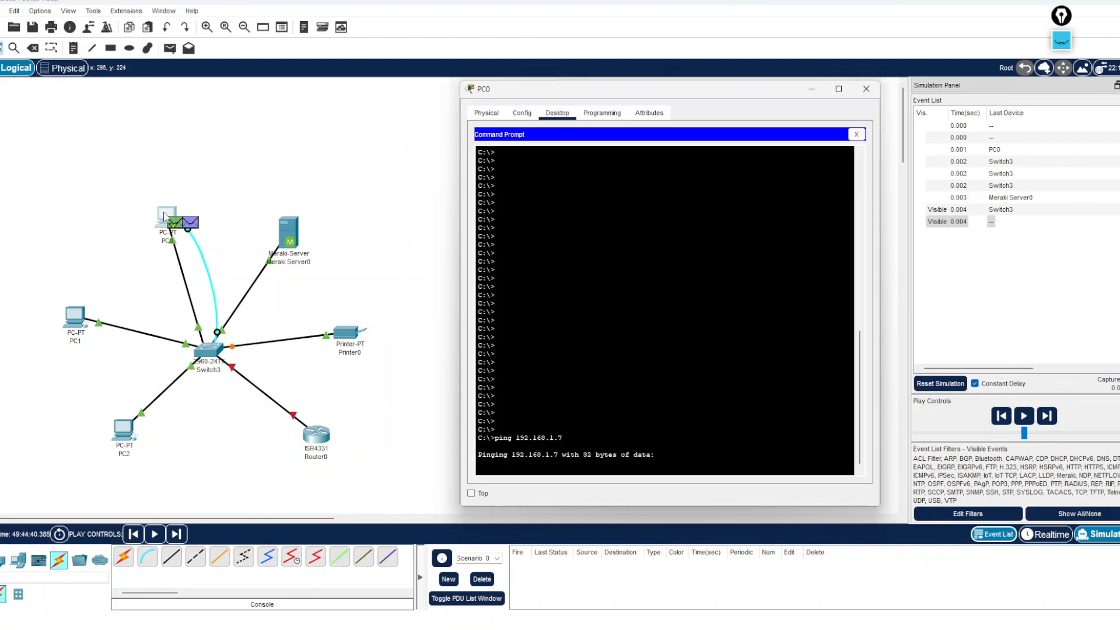
{"action": "scroll", "coordinate": [450, 377], "scroll_direction": "down", "scroll_amount": 2}
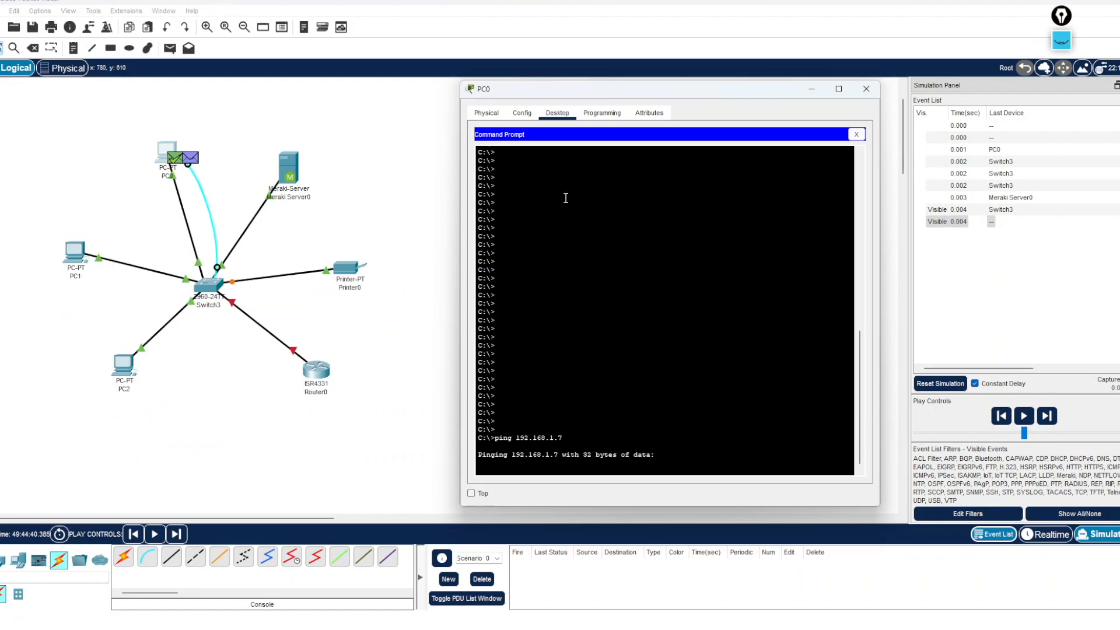
{"action": "left_click", "coordinate": [522, 114]}
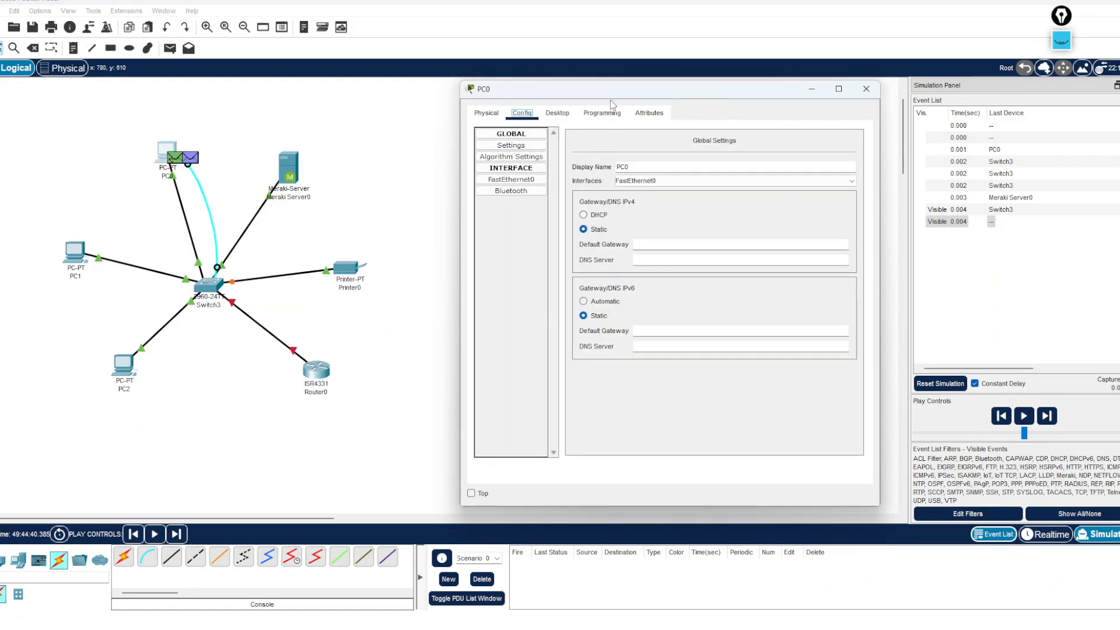
{"action": "left_click", "coordinate": [601, 113]}
{"action": "left_click", "coordinate": [537, 116]}
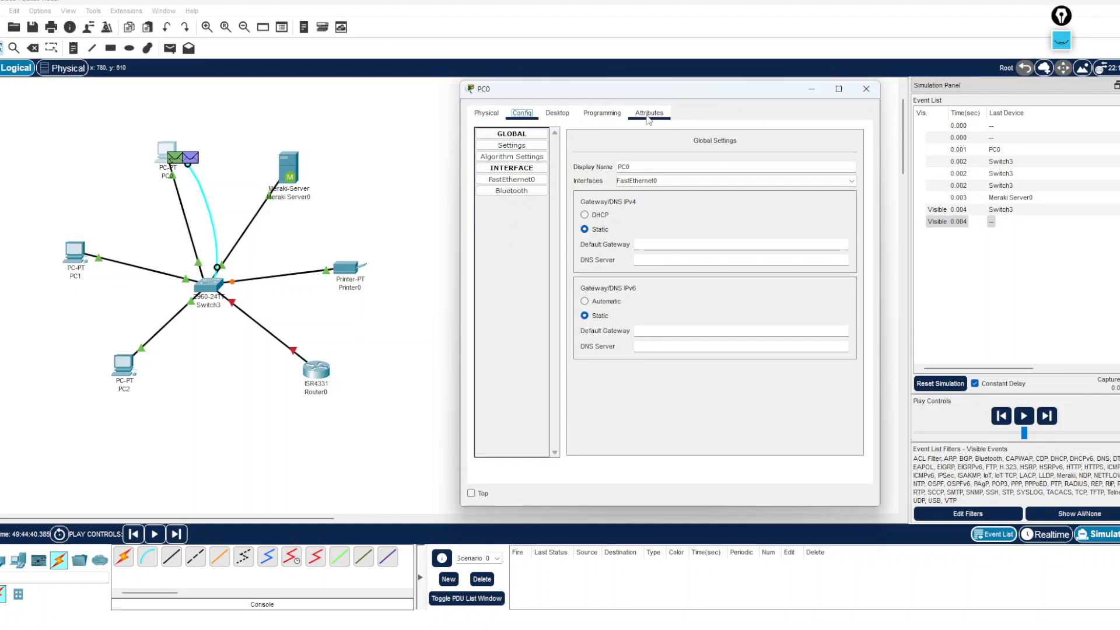
{"action": "left_click", "coordinate": [556, 113]}
{"action": "left_click", "coordinate": [750, 163]}
{"action": "scroll", "coordinate": [545, 266], "scroll_direction": "down", "scroll_amount": 3}
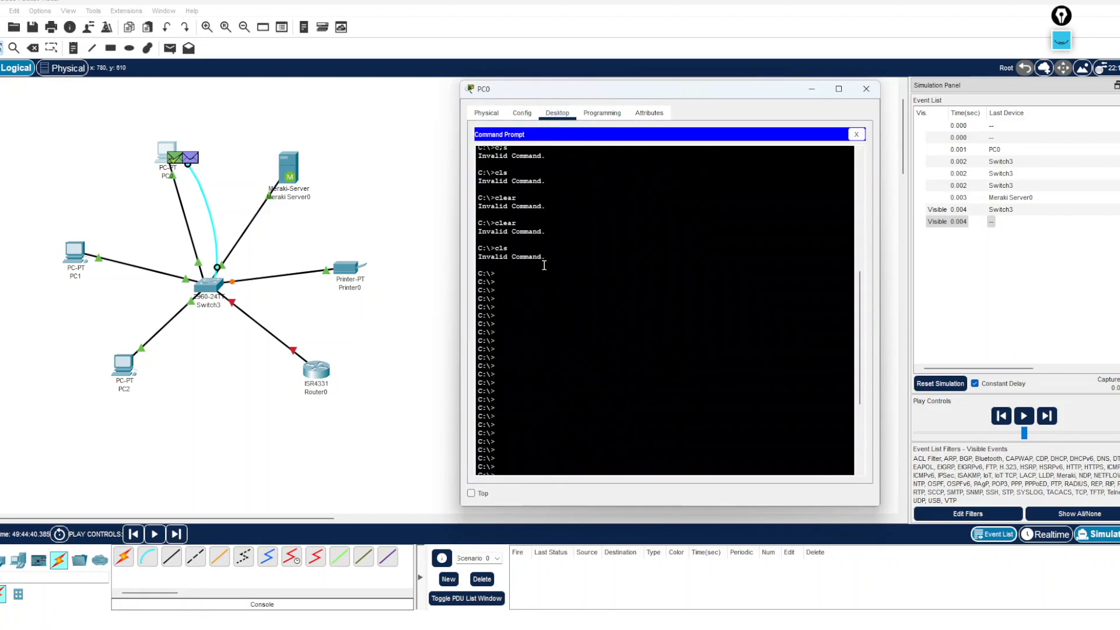
{"action": "left_click", "coordinate": [855, 135]}
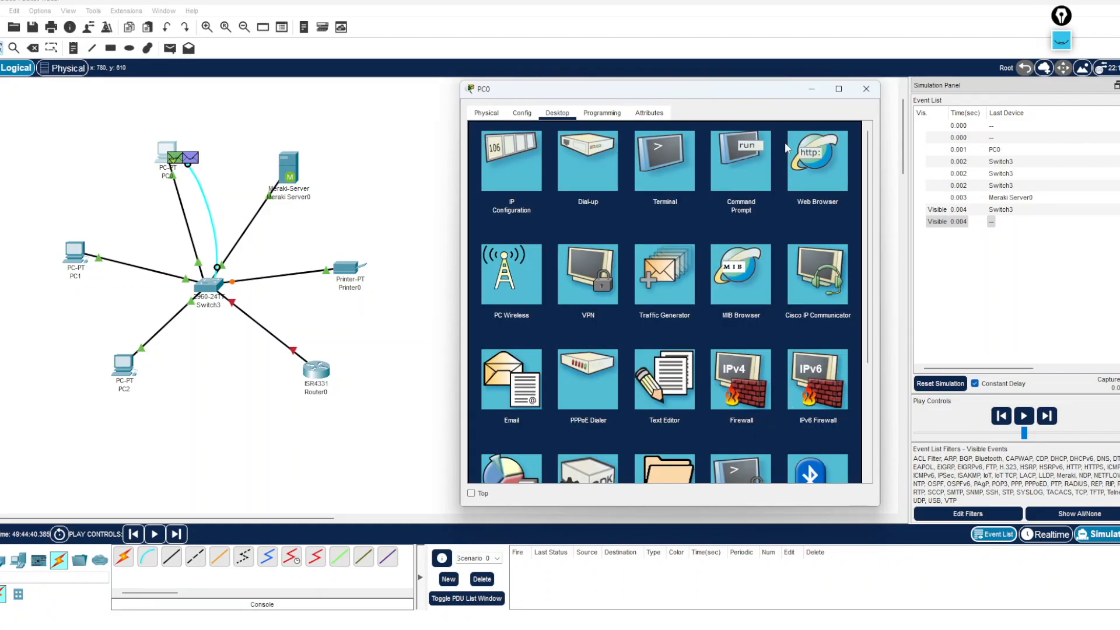
{"action": "left_click", "coordinate": [652, 172]}
{"action": "left_click", "coordinate": [836, 247]}
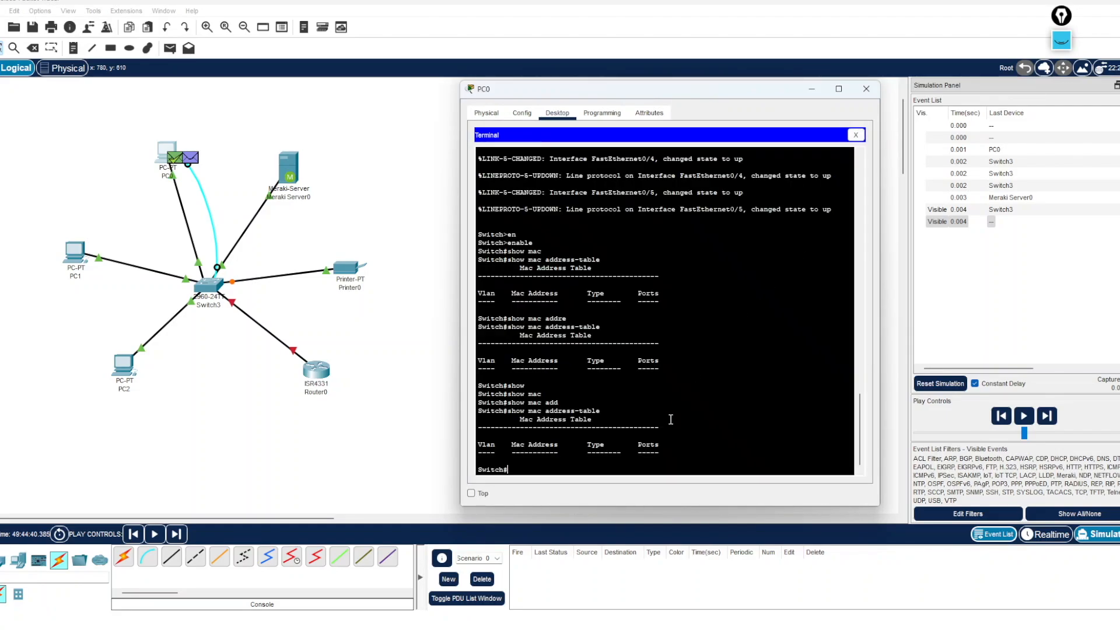
Run show mac address-table again on the switch and highlight the listed MAC address entries
{"action": "key", "text": "Up"}
{"action": "key", "text": "Return"}
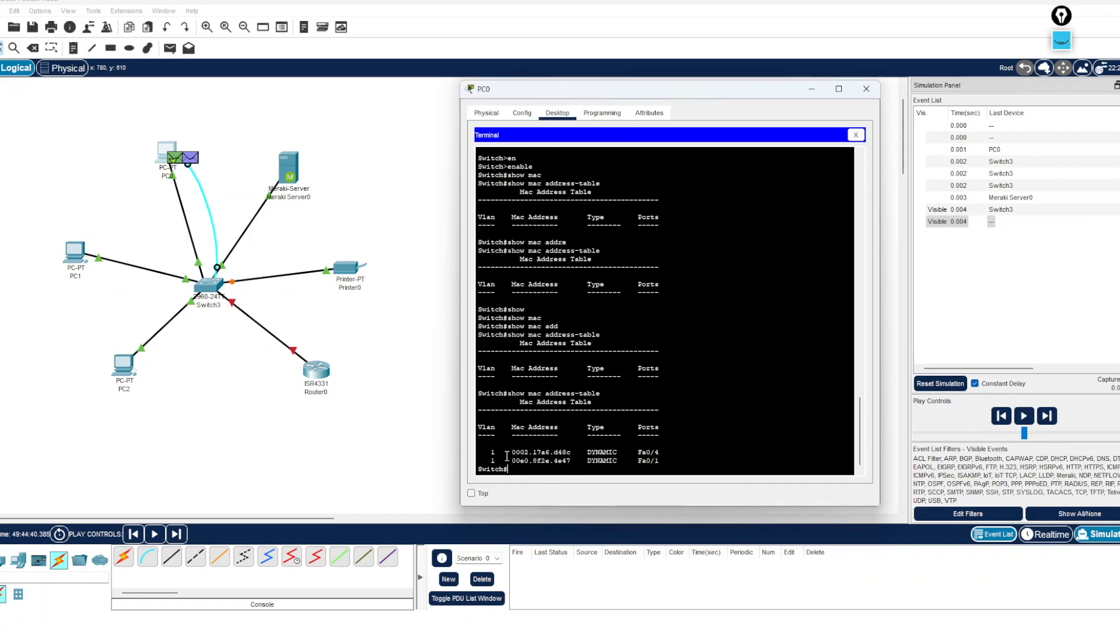
{"action": "left_click_drag", "start_coordinate": [509, 452], "coordinate": [675, 459]}
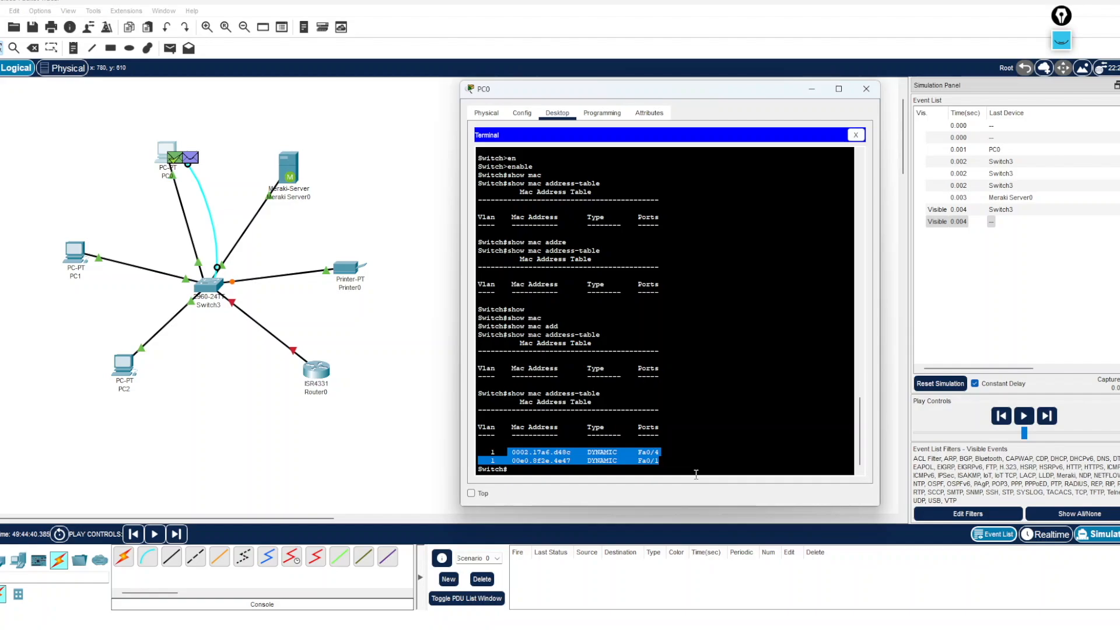
{"action": "left_click", "coordinate": [510, 450]}
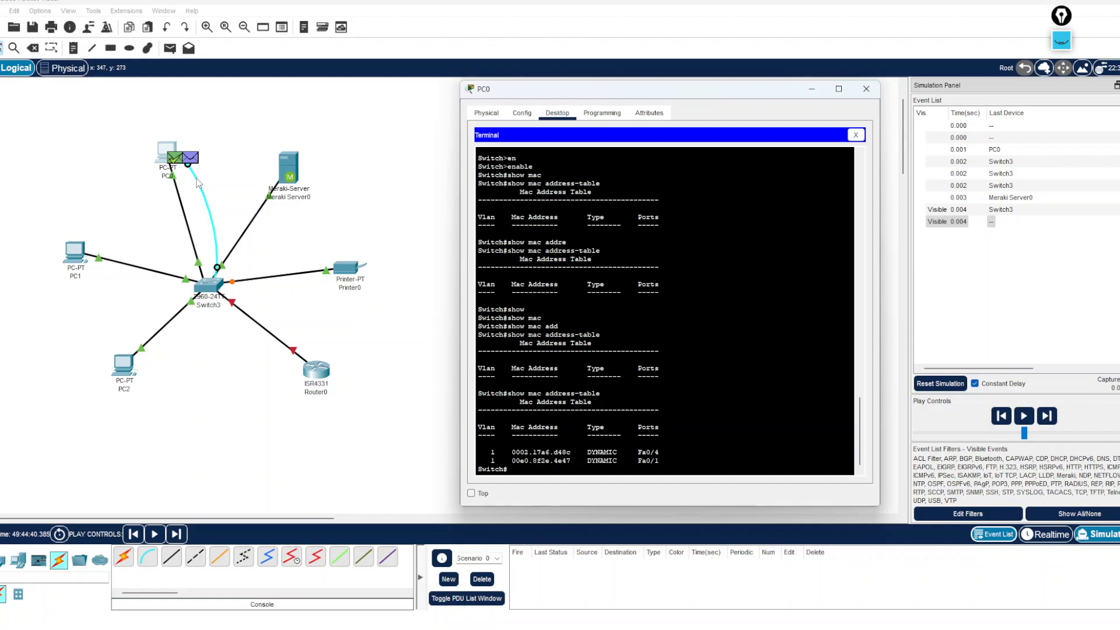
Reset the simulation and ping 192.168.1.7 again from PC0's Command Prompt
{"action": "left_click", "coordinate": [220, 188]}
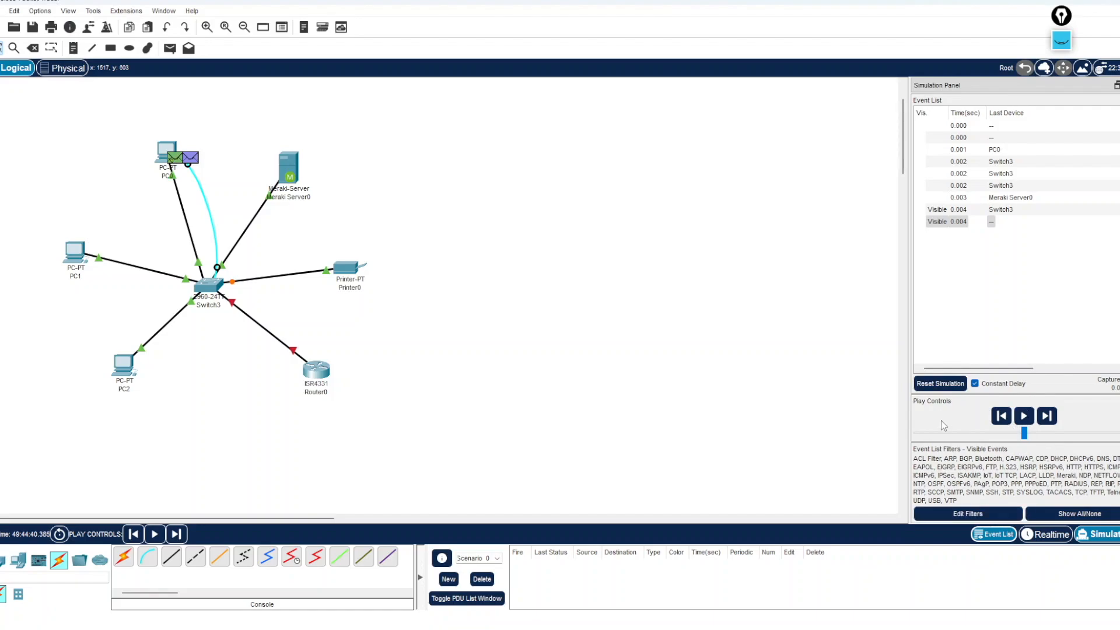
{"action": "left_click", "coordinate": [937, 388]}
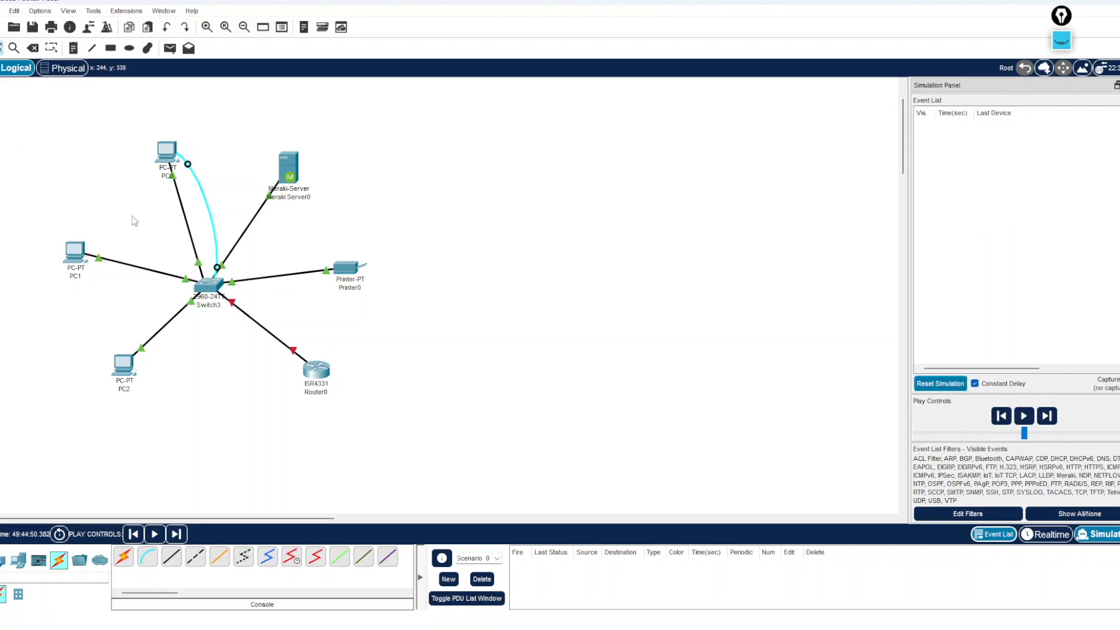
{"action": "left_click", "coordinate": [167, 153]}
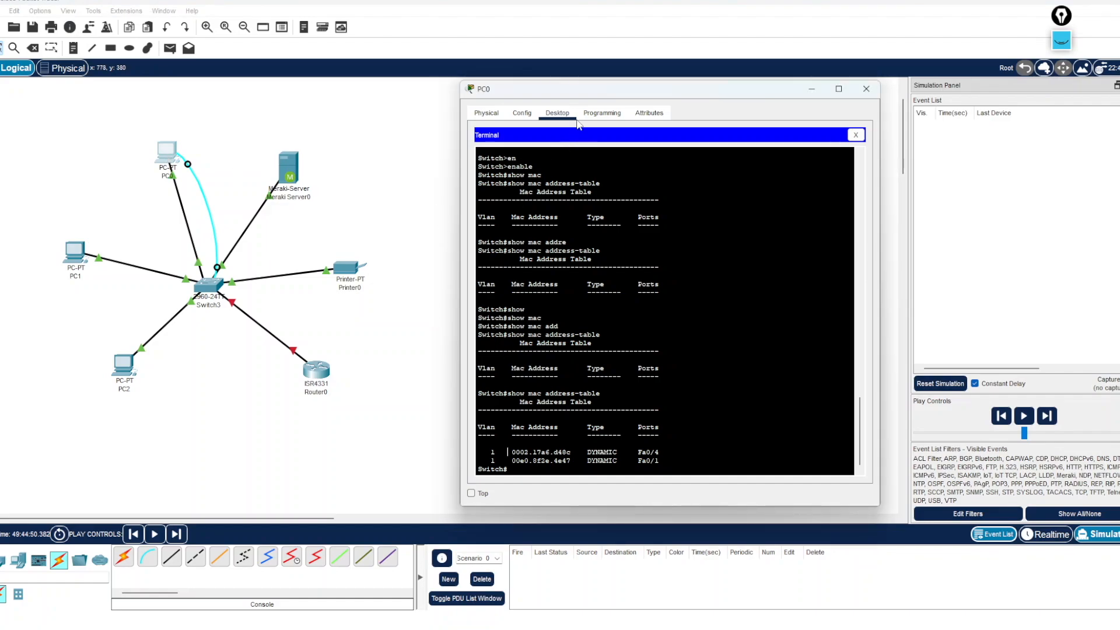
{"action": "left_click", "coordinate": [856, 135]}
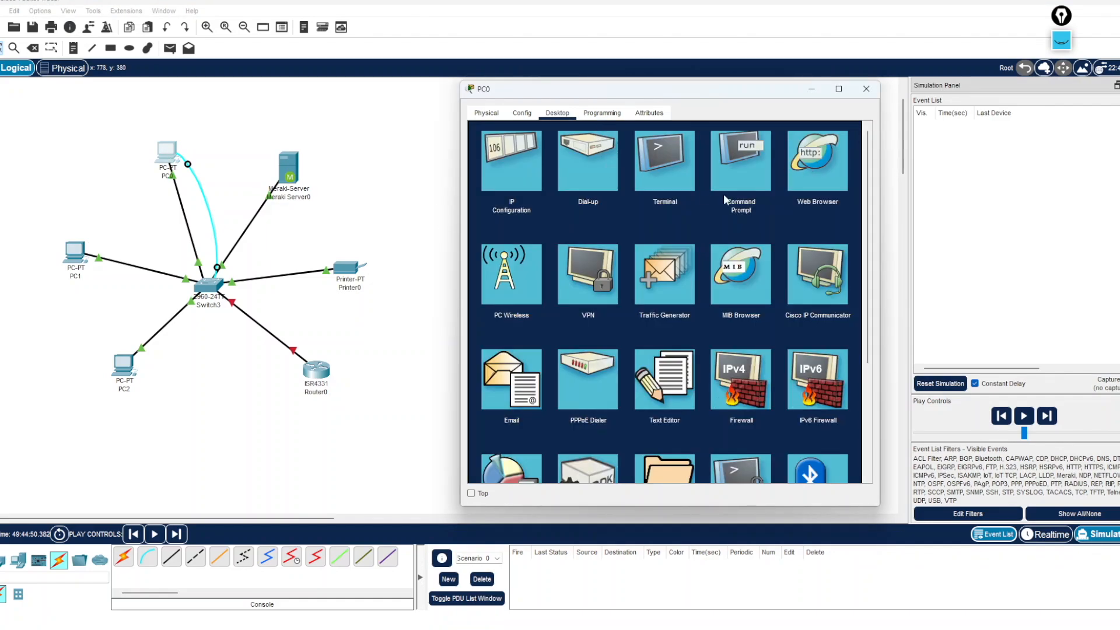
{"action": "left_click", "coordinate": [736, 169]}
{"action": "type", "text": "ping 192.168.1.7"}
{"action": "key", "text": "Return"}
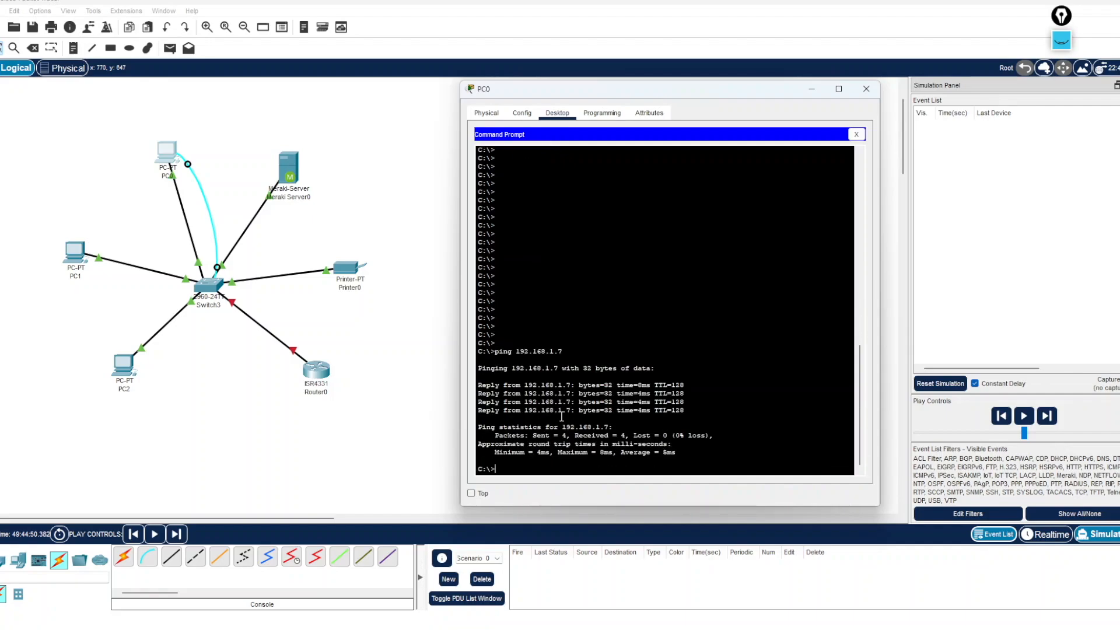
{"action": "key", "text": "Up"}
{"action": "key", "text": "Return"}
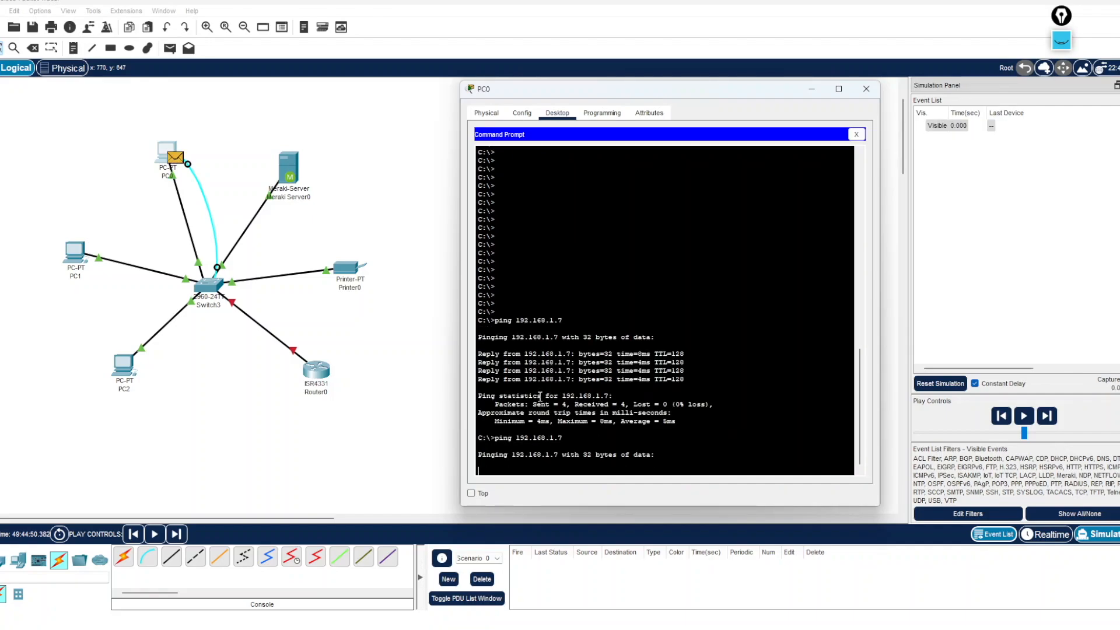
Advance the simulation stage by stage until the ICMP request reaches Meraki Server0 and its reply returns through Switch3 to PC0
{"action": "left_click", "coordinate": [1025, 417]}
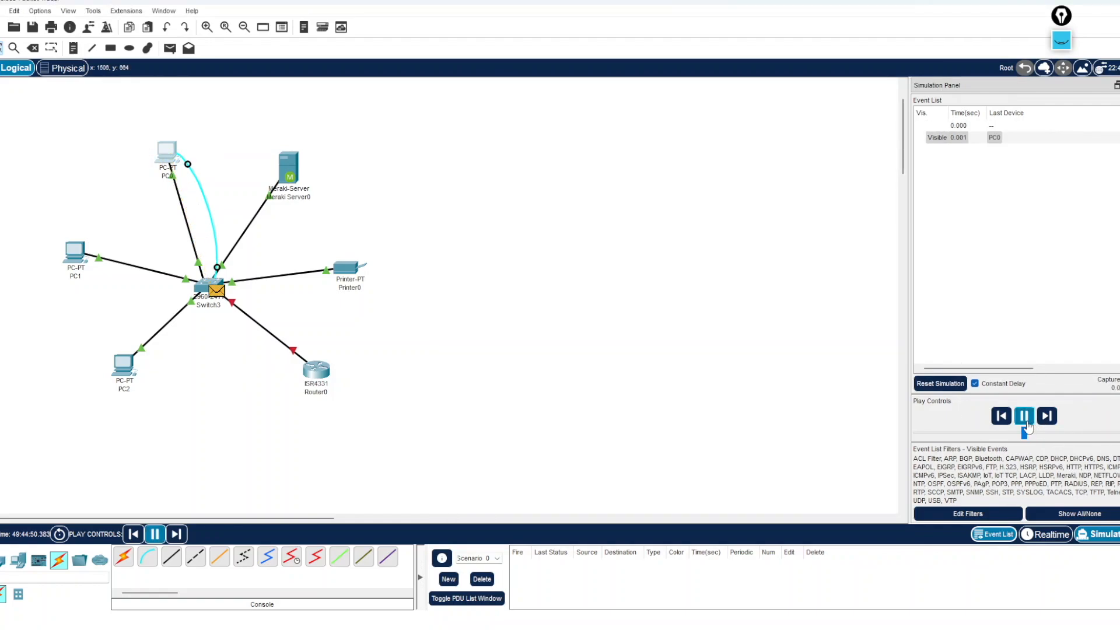
{"action": "left_click", "coordinate": [1025, 416]}
{"action": "left_click", "coordinate": [1044, 419]}
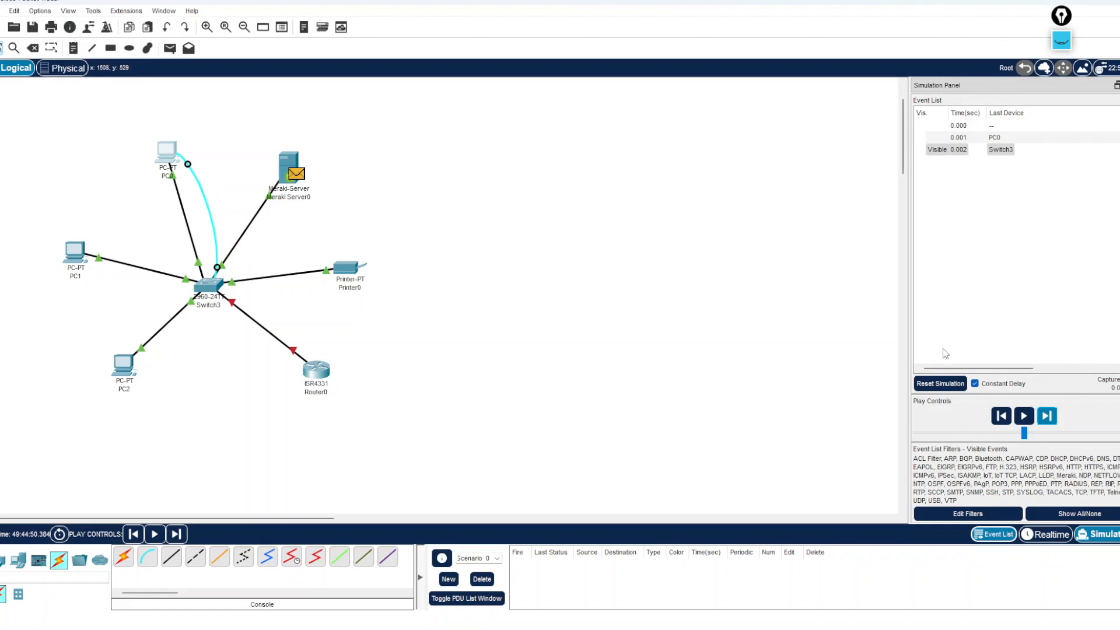
{"action": "left_click", "coordinate": [1046, 418]}
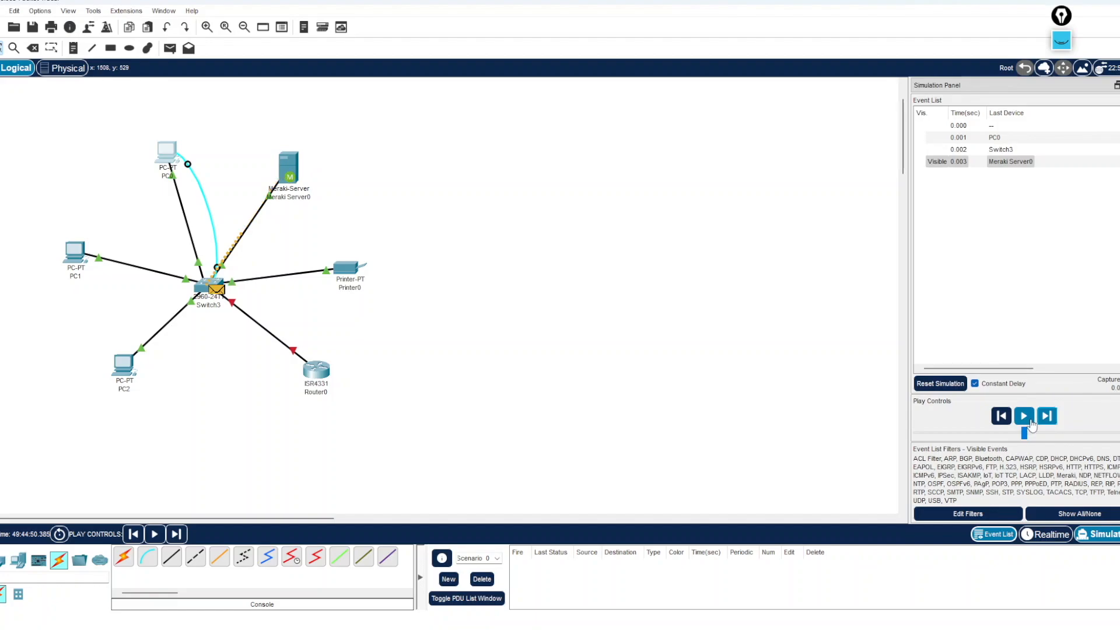
{"action": "left_click", "coordinate": [1045, 417]}
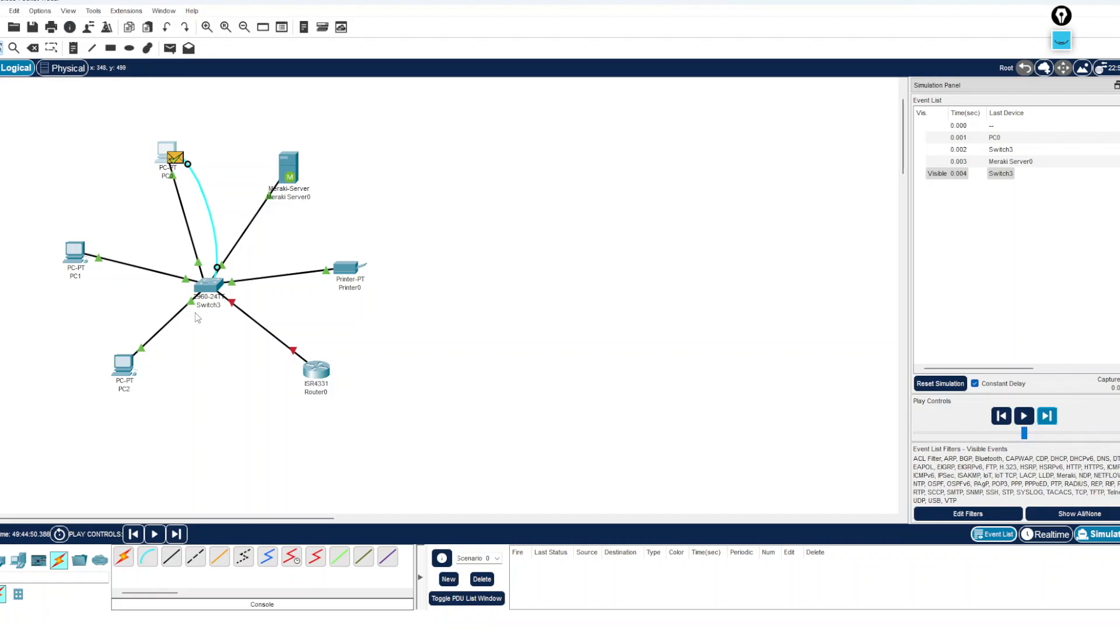
Inspect the OSI layer details of the ICMP packet at Meraki Server0, and close the PDU information and PC0 windows
{"action": "mouse_move", "coordinate": [208, 288]}
{"action": "left_click", "coordinate": [992, 160]}
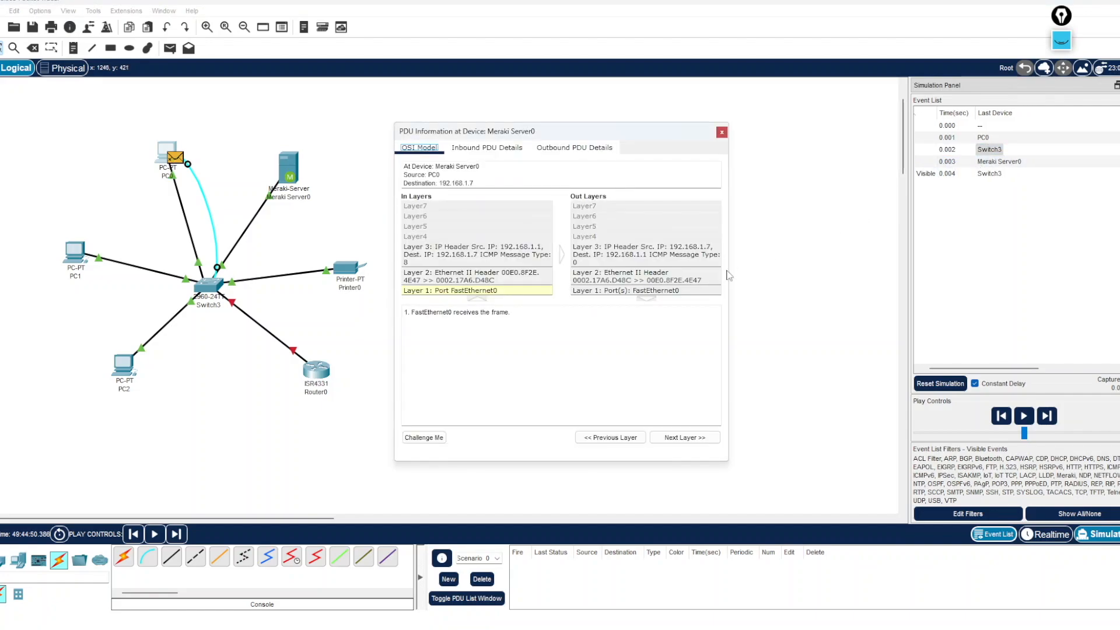
{"action": "left_click", "coordinate": [783, 268]}
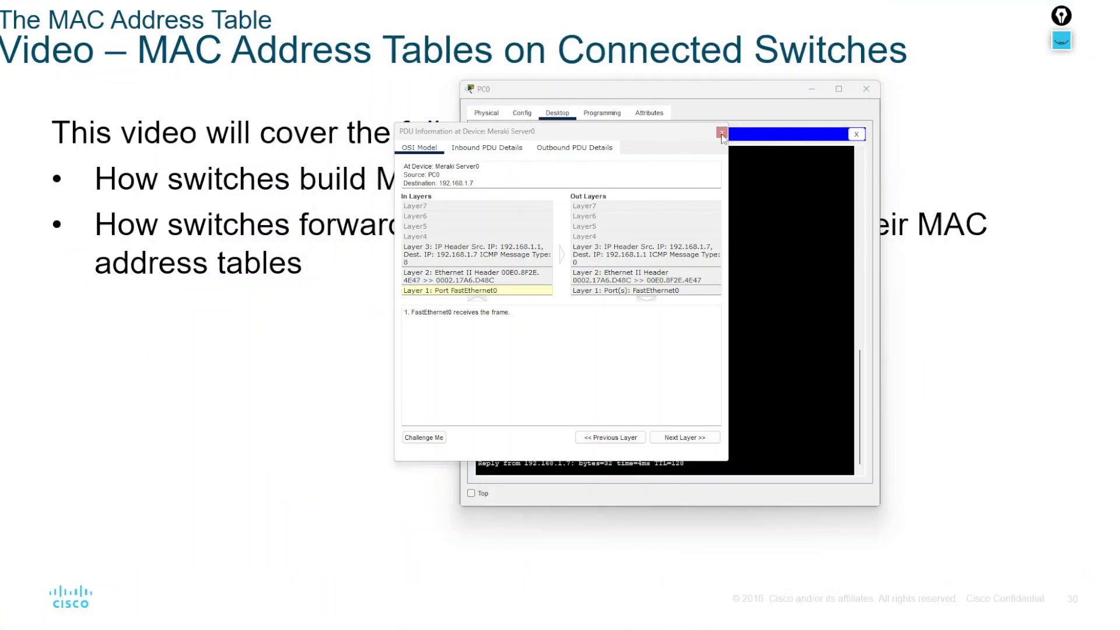
{"action": "left_click", "coordinate": [722, 134]}
{"action": "left_click", "coordinate": [866, 88]}
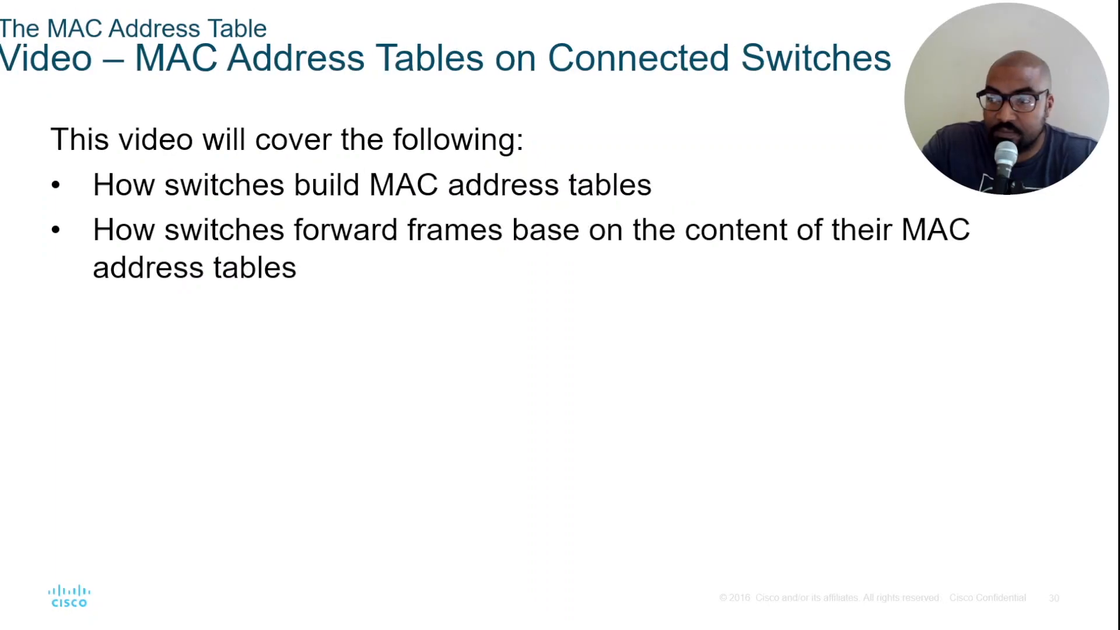
{"action": "key", "text": "Right"}
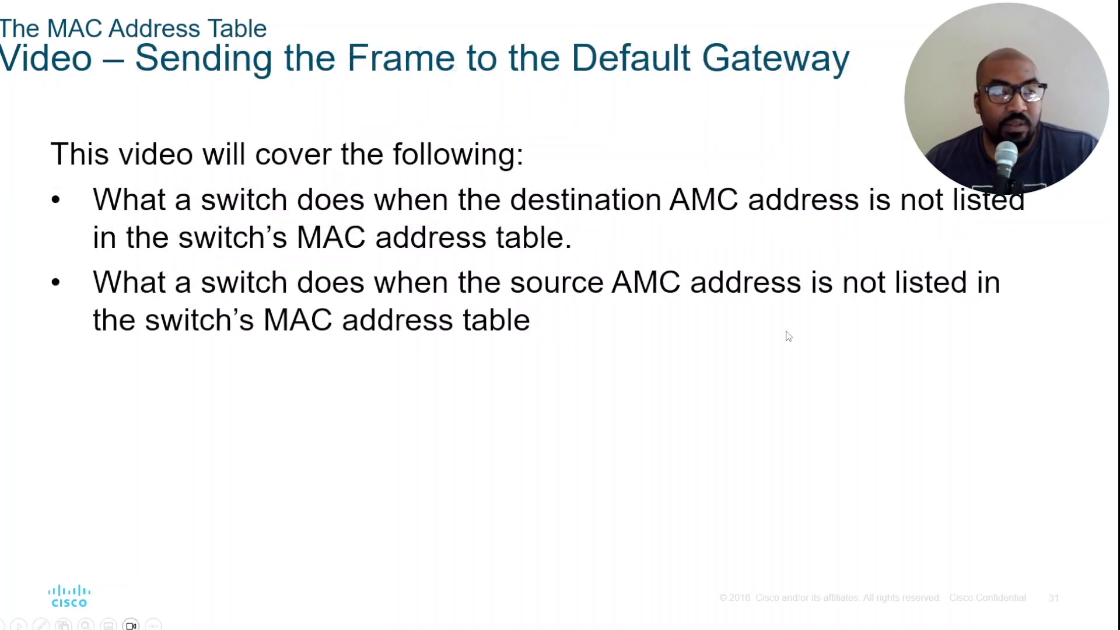
{"action": "key", "text": "Right"}
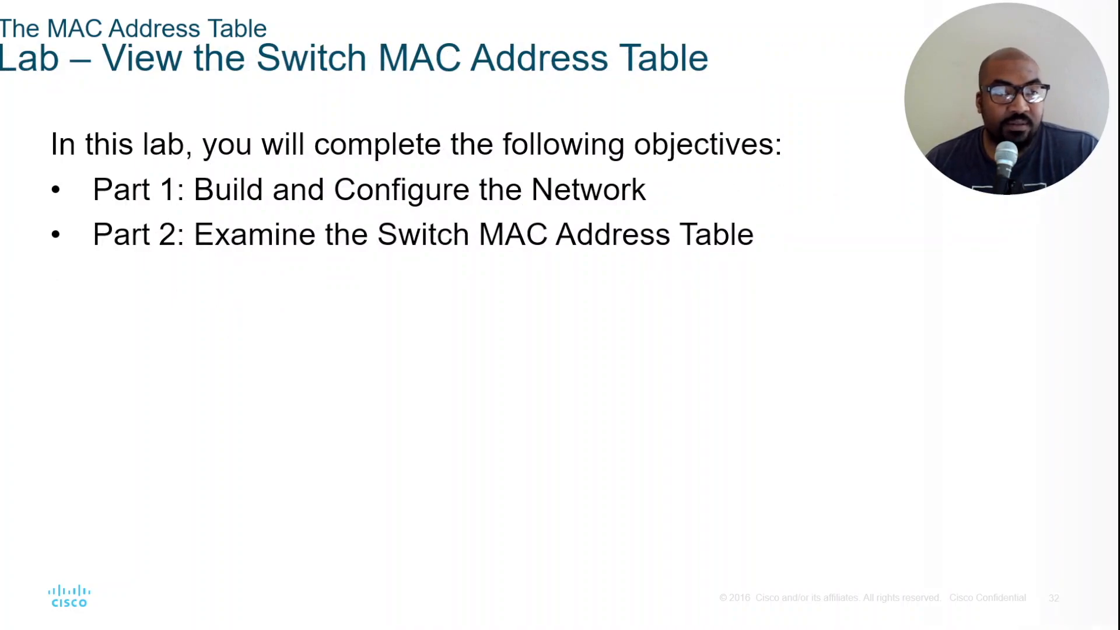
{"action": "key", "text": "Right"}
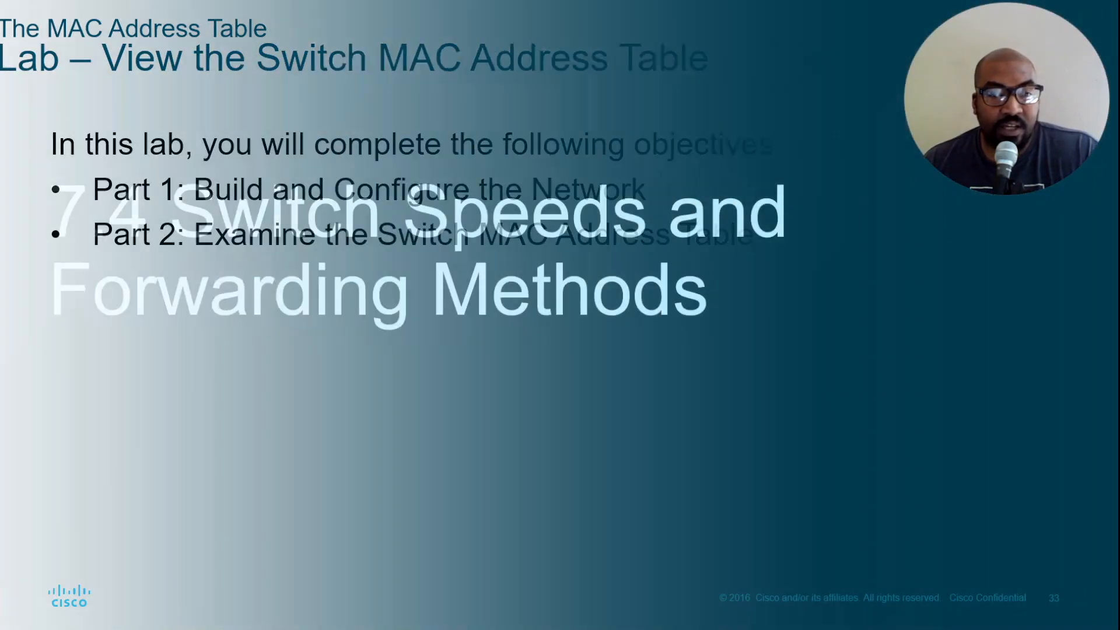